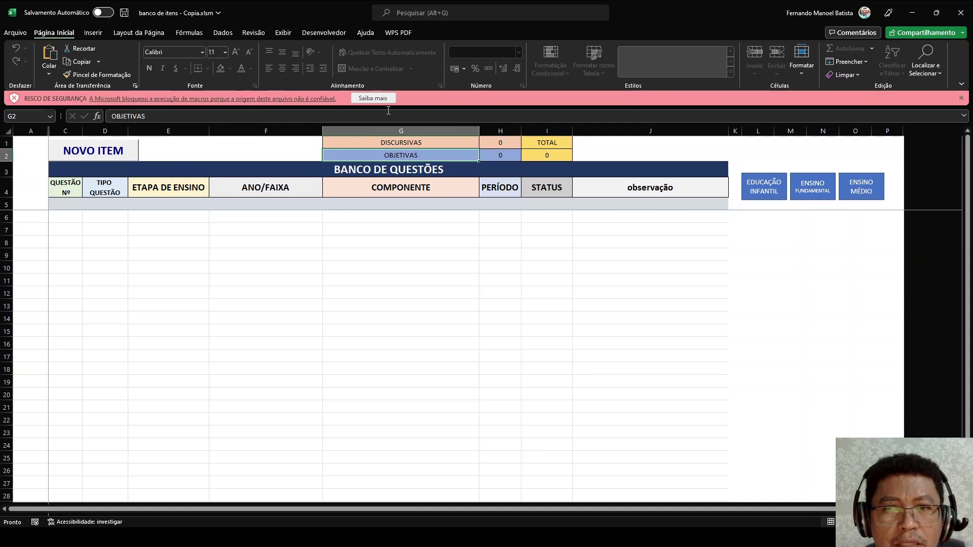
Close the blocked workbook copy and unblock banco de itens.xlsm in its file properties
{"action": "left_click", "coordinate": [962, 13]}
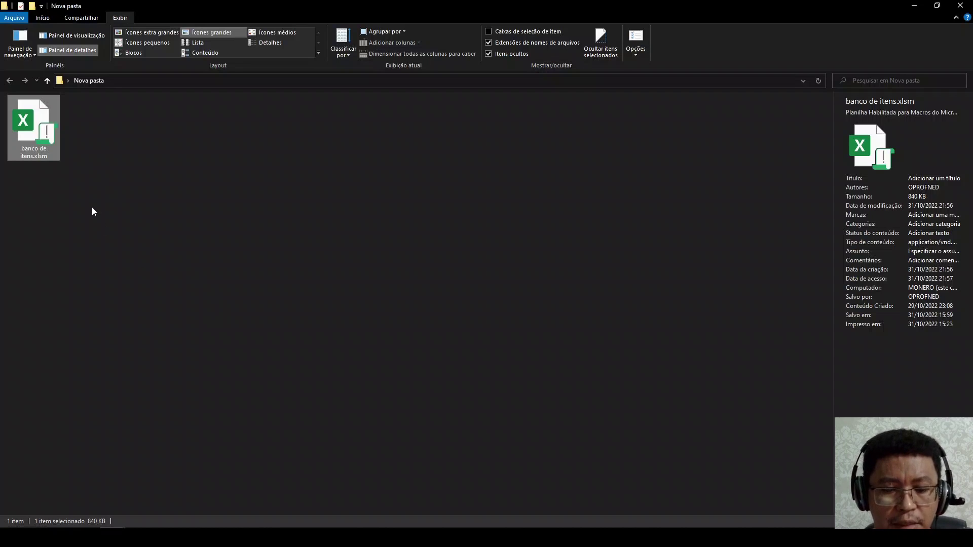
{"action": "right_click", "coordinate": [37, 130]}
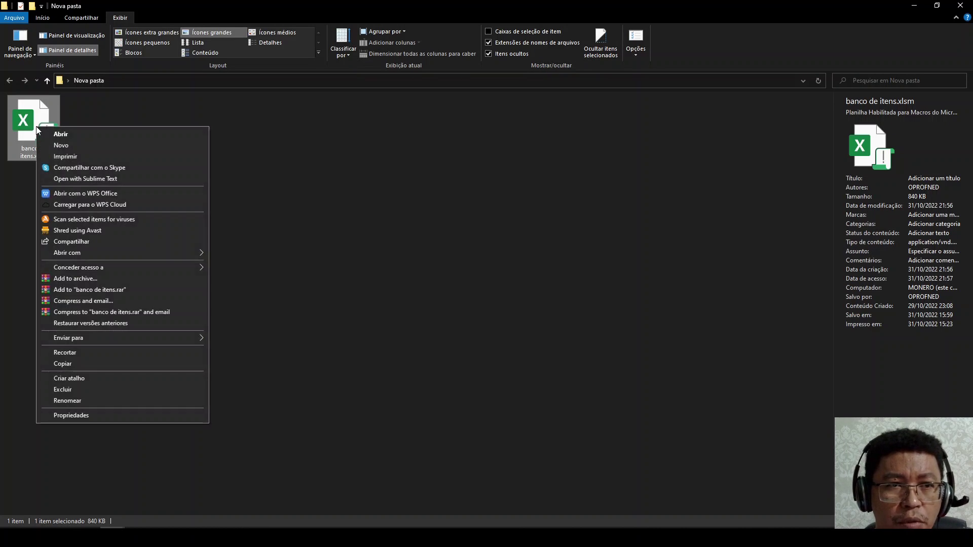
{"action": "left_click", "coordinate": [93, 418]}
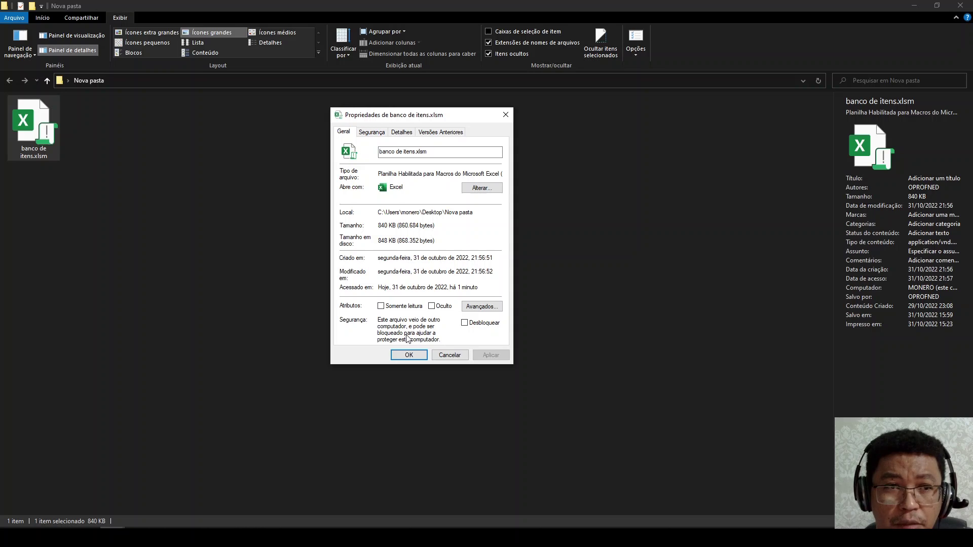
{"action": "left_click", "coordinate": [465, 324]}
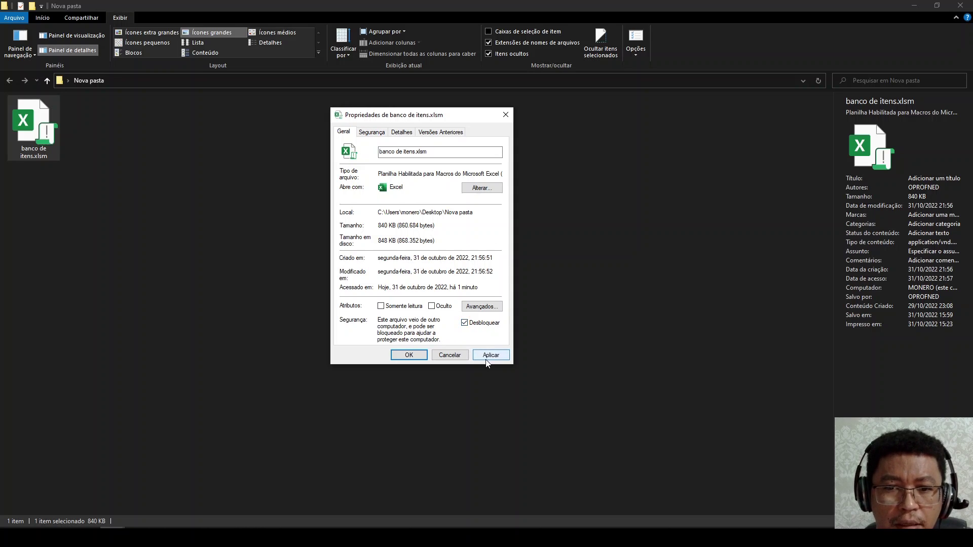
{"action": "left_click", "coordinate": [491, 358]}
{"action": "left_click", "coordinate": [416, 357]}
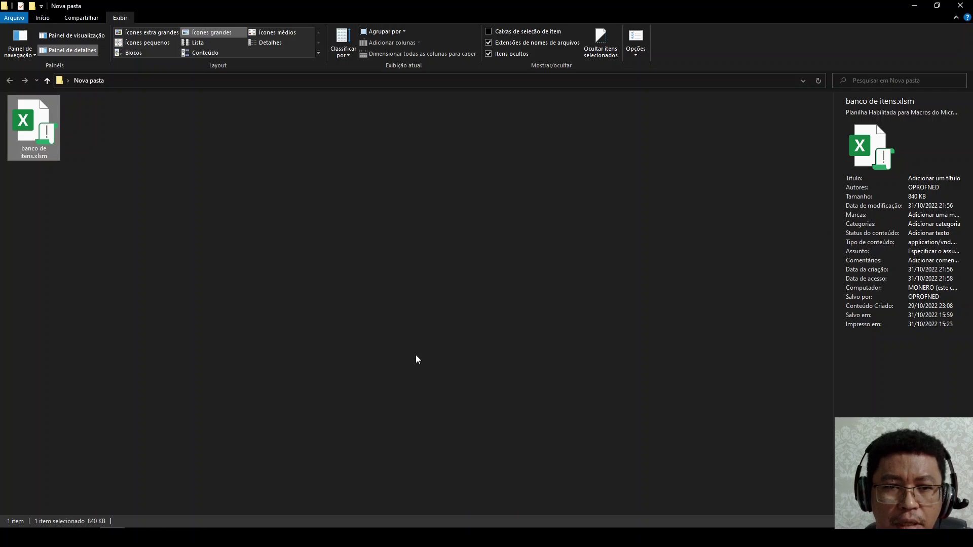
Open banco de itens.xlsm in Excel and enable its macro content
{"action": "double_click", "coordinate": [35, 132]}
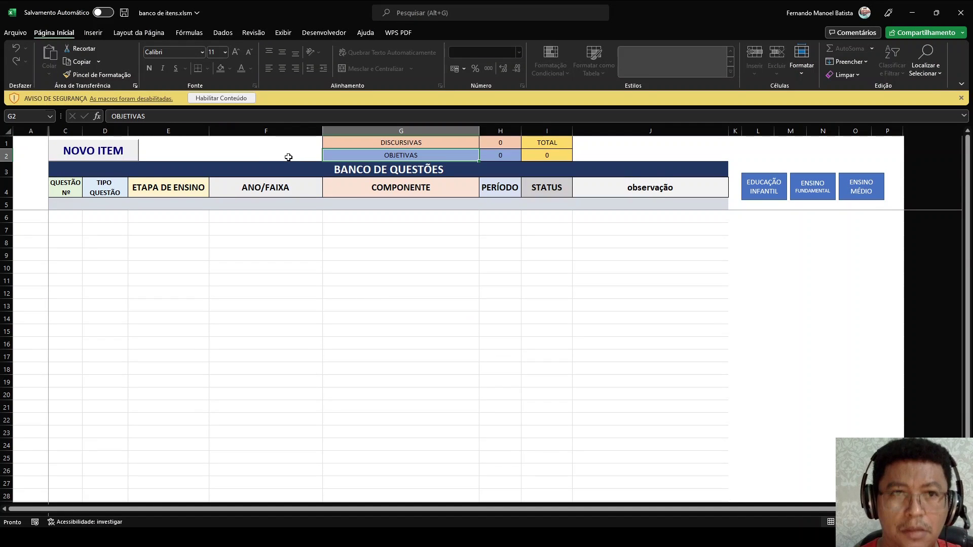
{"action": "left_click", "coordinate": [222, 99]}
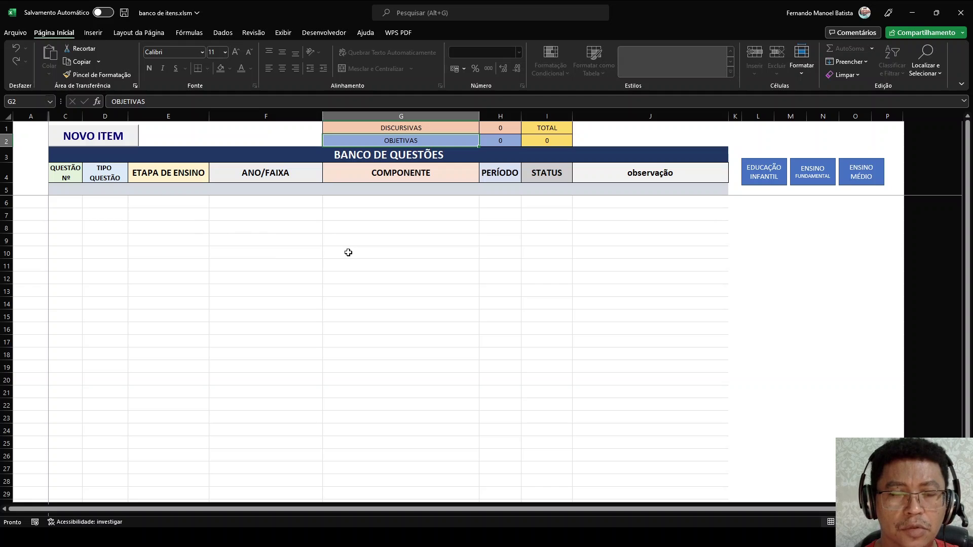
Look over the question bank dashboard's column headings, question totals and teaching-stage links
{"action": "scroll", "coordinate": [425, 274], "scroll_direction": "up", "scroll_amount": 4}
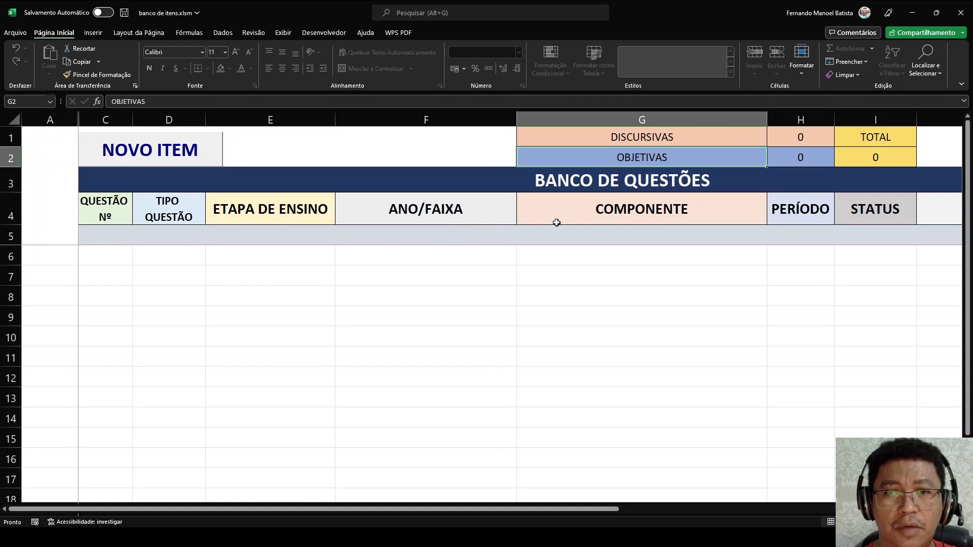
{"action": "scroll", "coordinate": [580, 251], "scroll_direction": "right", "scroll_amount": 2}
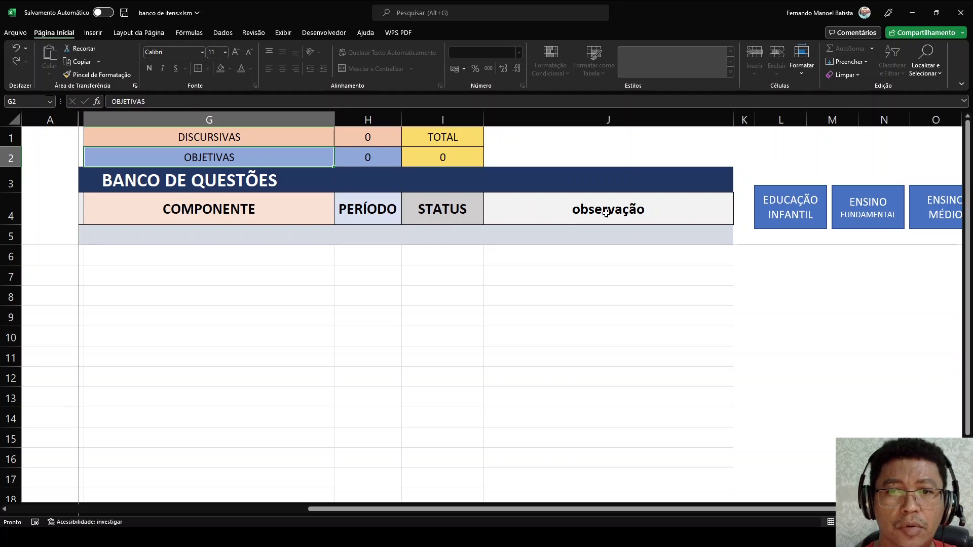
{"action": "left_click", "coordinate": [606, 258]}
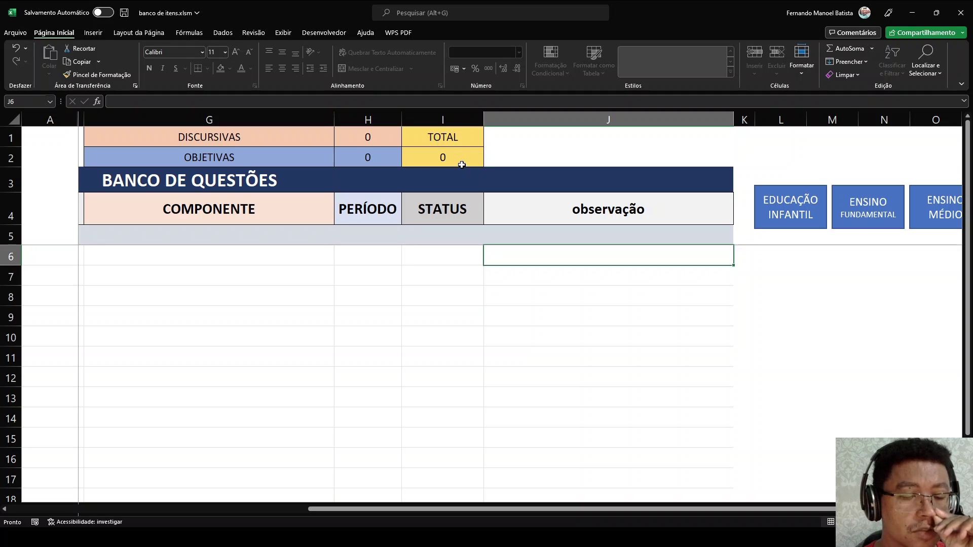
{"action": "scroll", "coordinate": [471, 368], "scroll_direction": "down", "scroll_amount": 1}
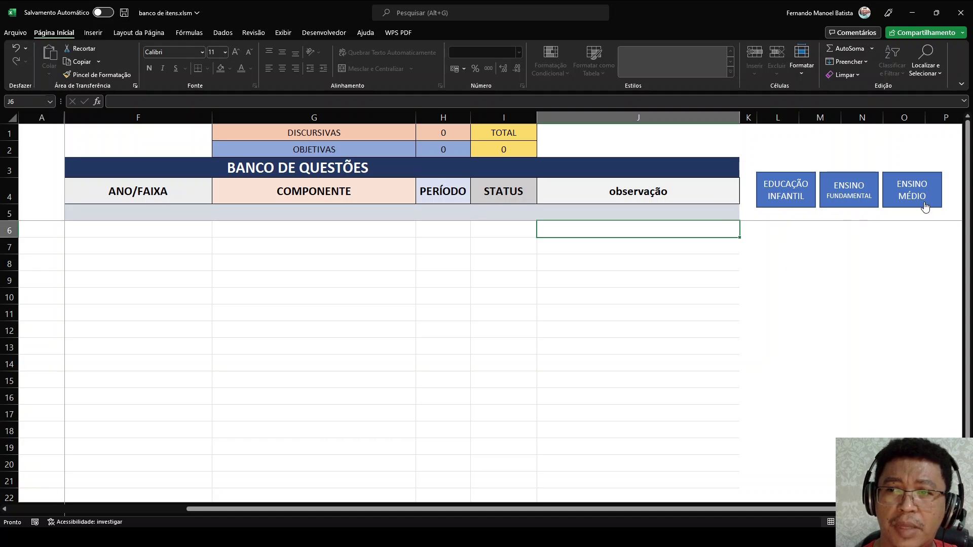
{"action": "scroll", "coordinate": [632, 239], "scroll_direction": "down", "scroll_amount": 2}
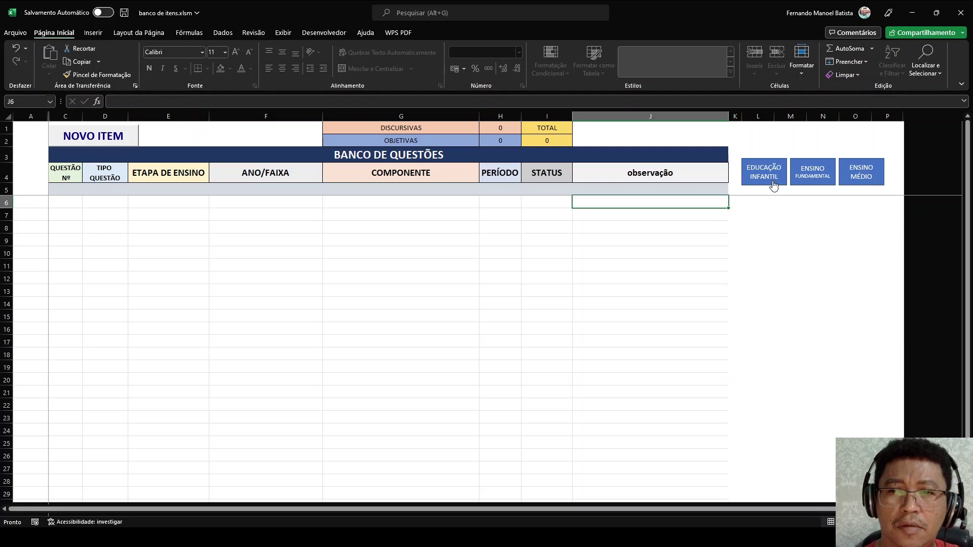
Examine the Educação Infantil reference sheet and return to the dashboard
{"action": "left_click", "coordinate": [764, 179]}
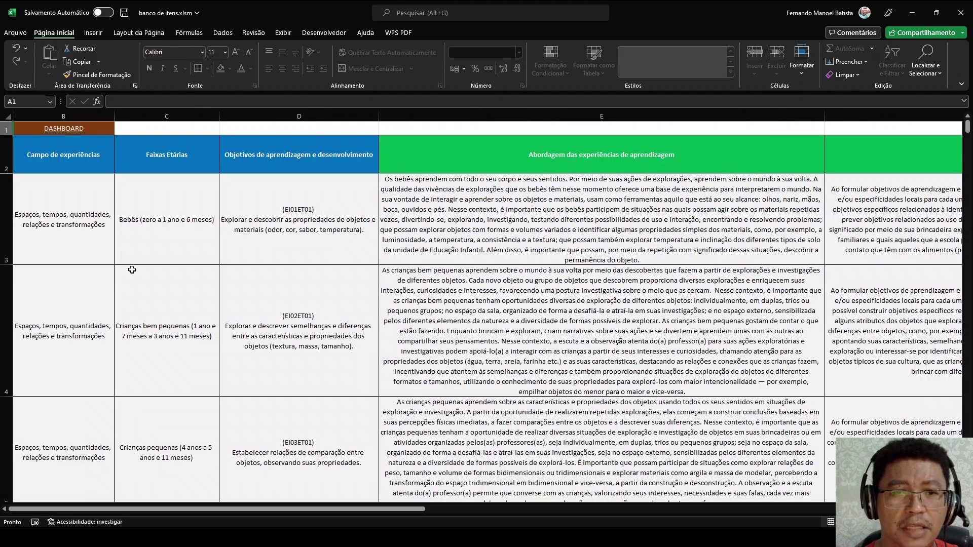
{"action": "left_click", "coordinate": [89, 224]}
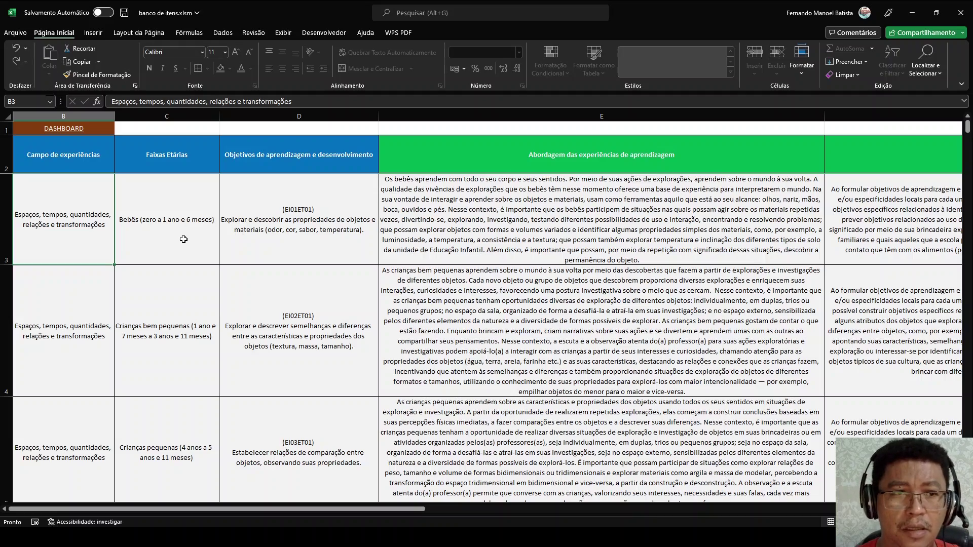
{"action": "scroll", "coordinate": [184, 239], "scroll_direction": "down", "scroll_amount": 3}
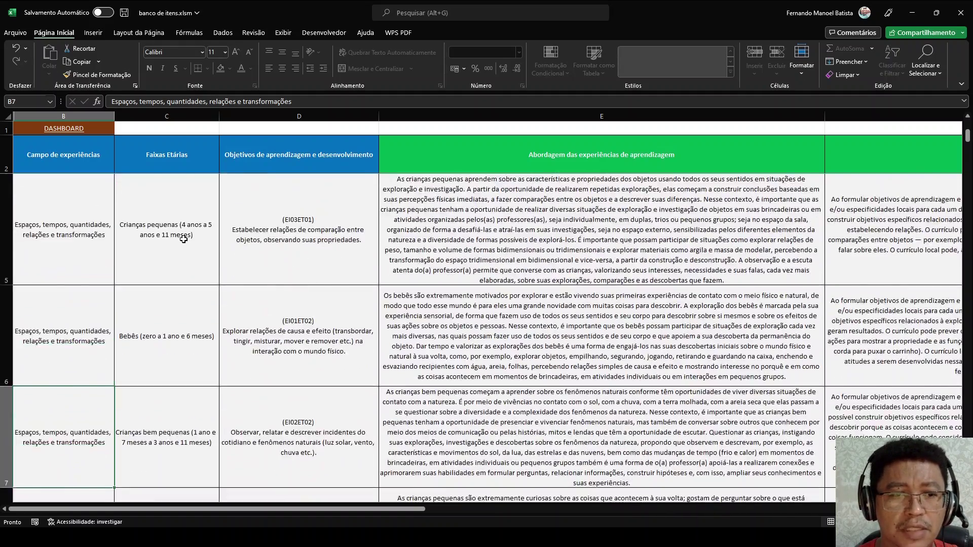
{"action": "scroll", "coordinate": [183, 239], "scroll_direction": "up", "scroll_amount": 3}
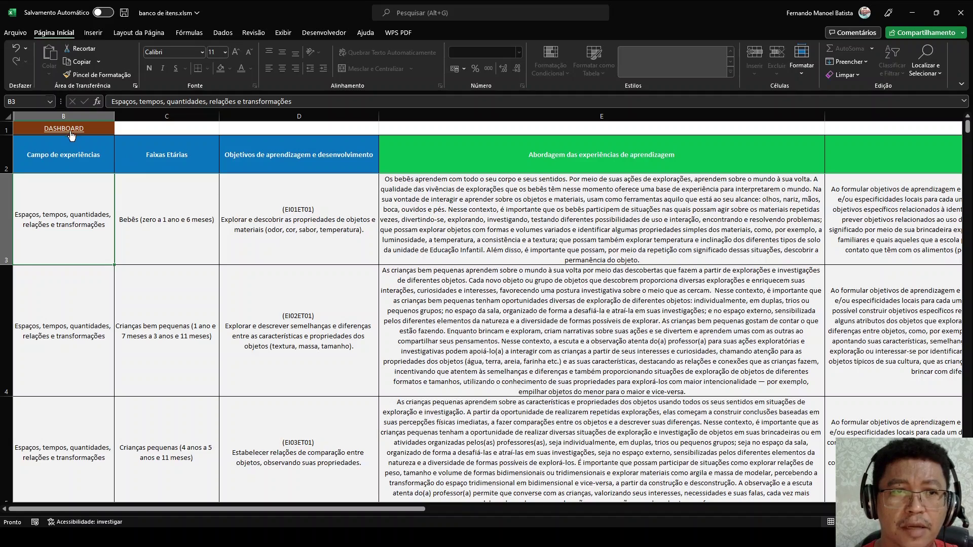
{"action": "scroll", "coordinate": [111, 237], "scroll_direction": "up", "scroll_amount": 3}
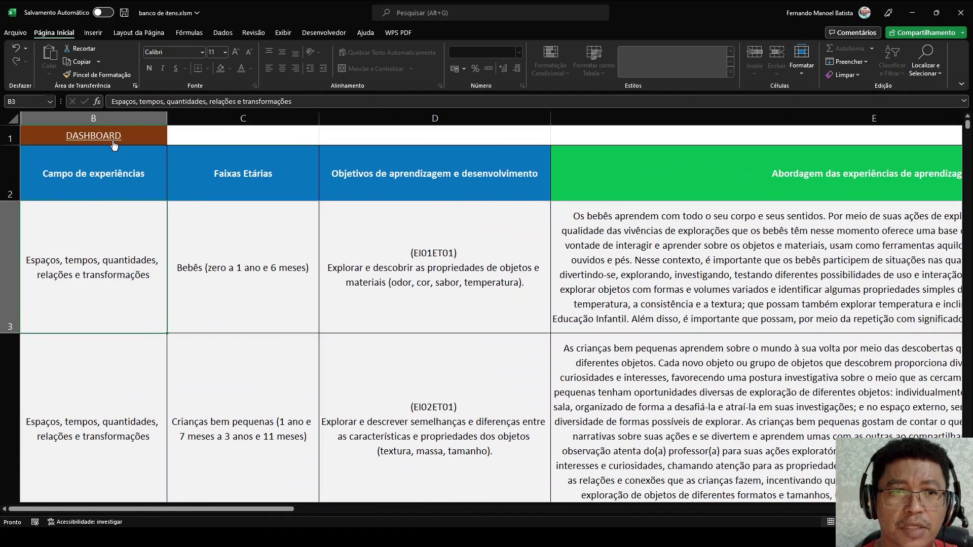
{"action": "left_click", "coordinate": [99, 143]}
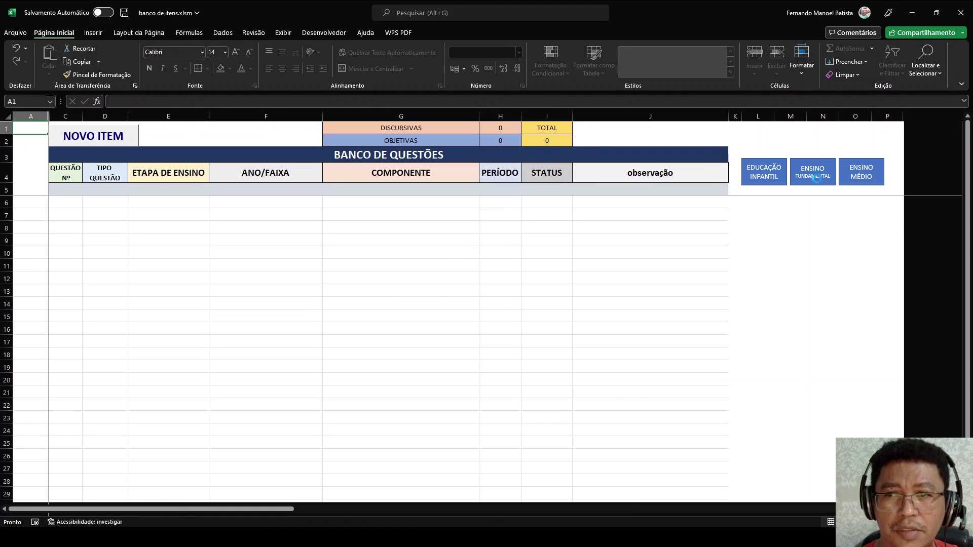
Examine the Ensino Fundamental reference sheet's components and skills and return to the dashboard
{"action": "left_click", "coordinate": [815, 182]}
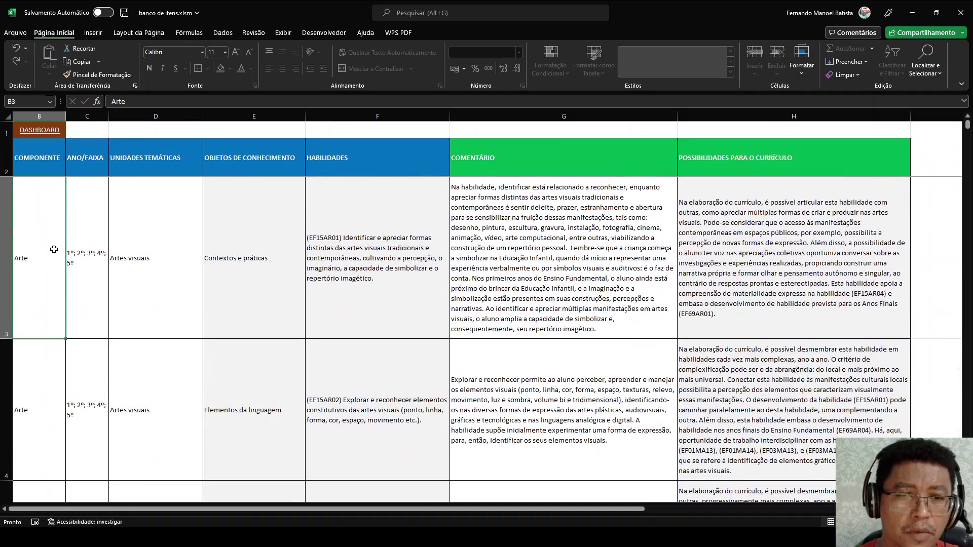
{"action": "scroll", "coordinate": [31, 286], "scroll_direction": "down", "scroll_amount": 3}
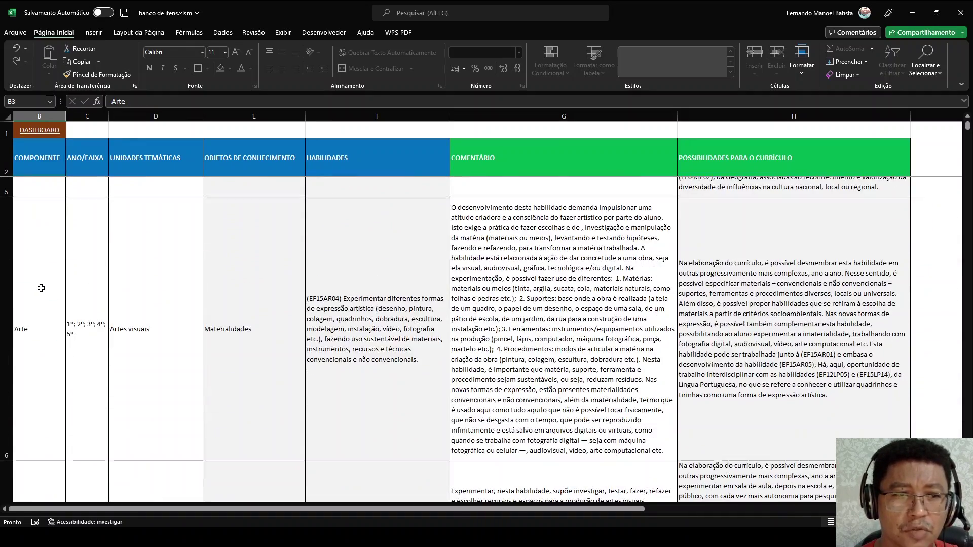
{"action": "scroll", "coordinate": [41, 287], "scroll_direction": "up", "scroll_amount": 3}
{"action": "scroll", "coordinate": [44, 219], "scroll_direction": "up", "scroll_amount": 3}
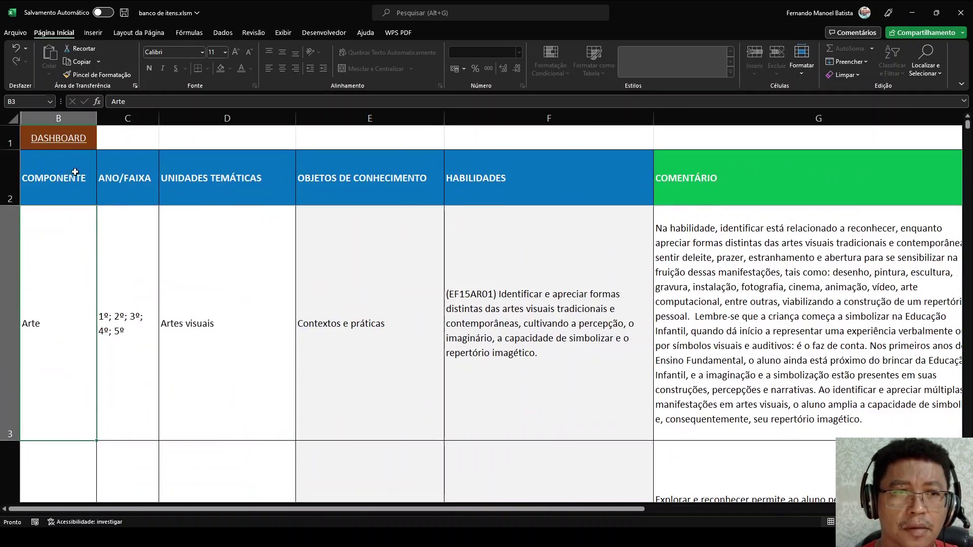
{"action": "left_click", "coordinate": [78, 144]}
Examine the Ensino Médio reference sheet and return to the dashboard
{"action": "left_click", "coordinate": [865, 178]}
{"action": "scroll", "coordinate": [469, 225], "scroll_direction": "down", "scroll_amount": 13}
{"action": "scroll", "coordinate": [323, 303], "scroll_direction": "up", "scroll_amount": 9}
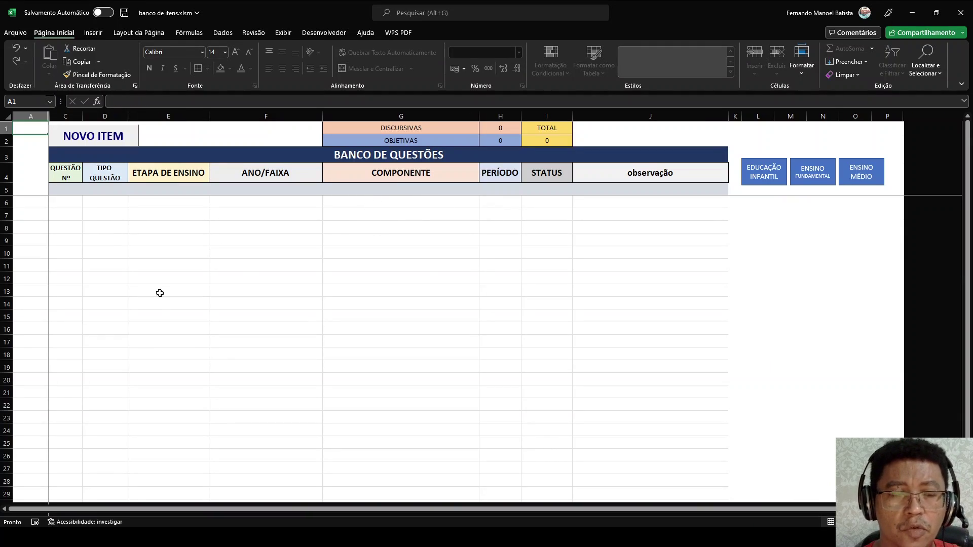
Create a new item in the question bank
{"action": "left_click", "coordinate": [99, 139]}
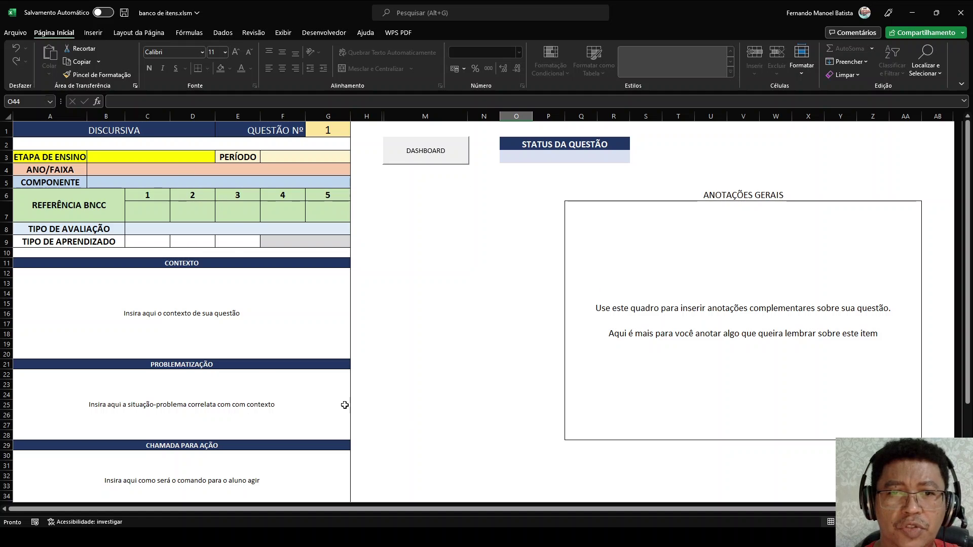
Examine the new question form's sections, from the header fields to the correction grid, general notes box and contact form link
{"action": "scroll", "coordinate": [176, 181], "scroll_direction": "down", "scroll_amount": 4}
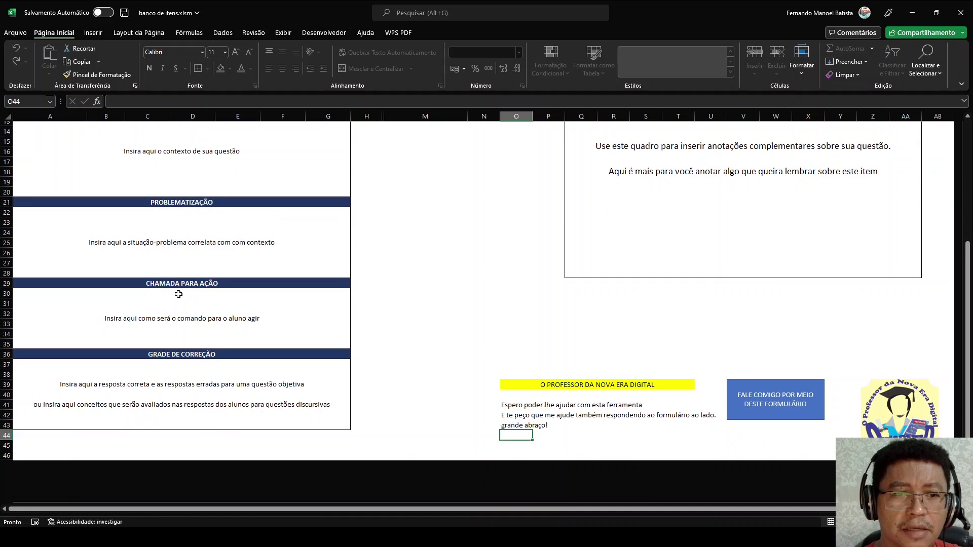
{"action": "scroll", "coordinate": [171, 214], "scroll_direction": "up", "scroll_amount": 4}
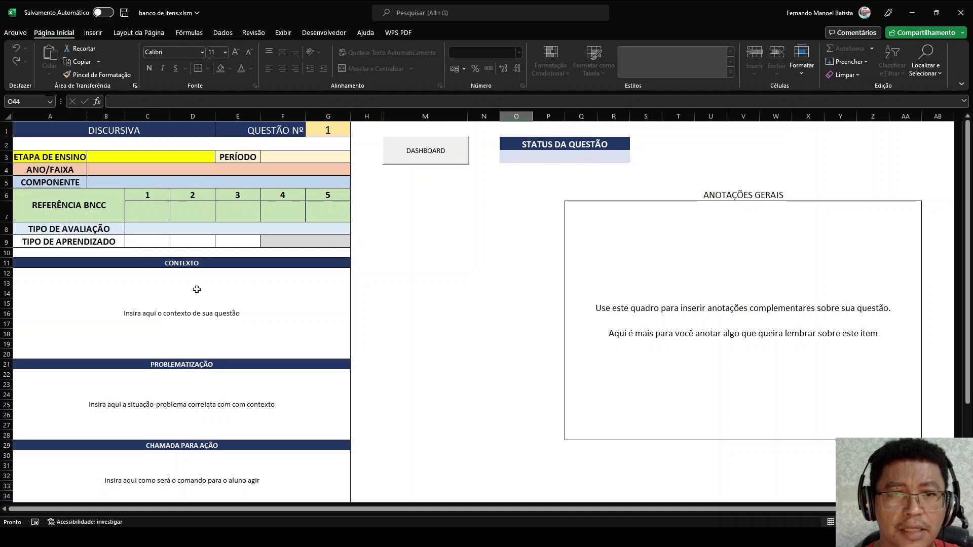
{"action": "left_click", "coordinate": [764, 314]}
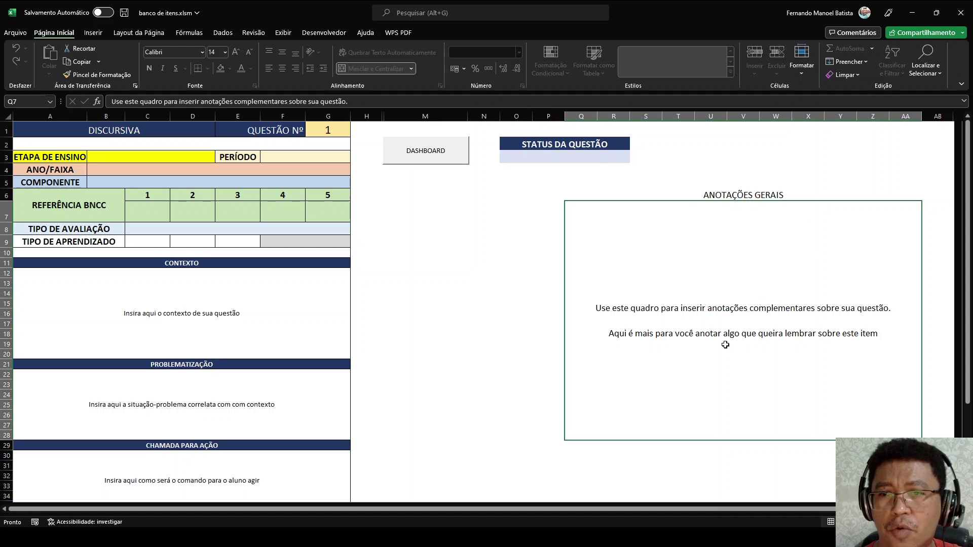
{"action": "scroll", "coordinate": [707, 307], "scroll_direction": "down", "scroll_amount": 7}
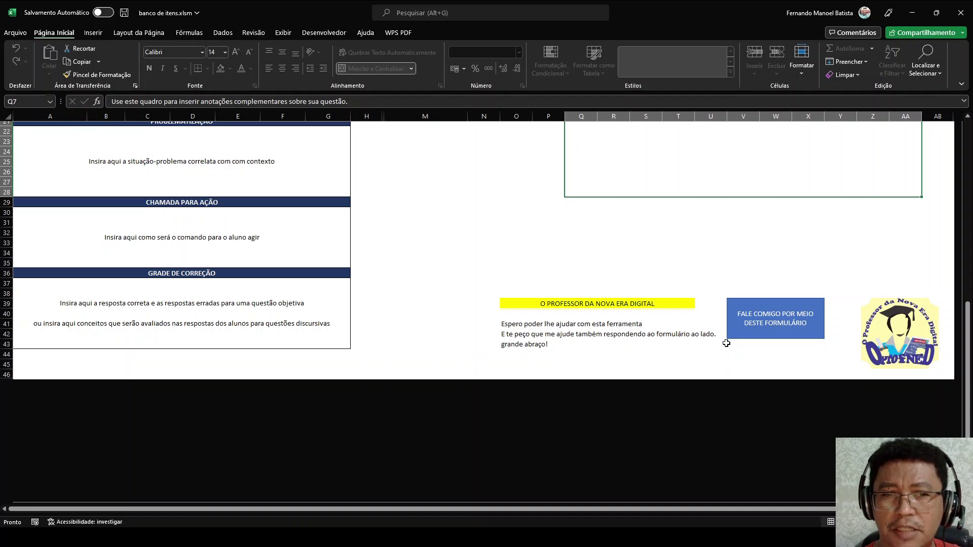
{"action": "scroll", "coordinate": [560, 313], "scroll_direction": "up", "scroll_amount": 7}
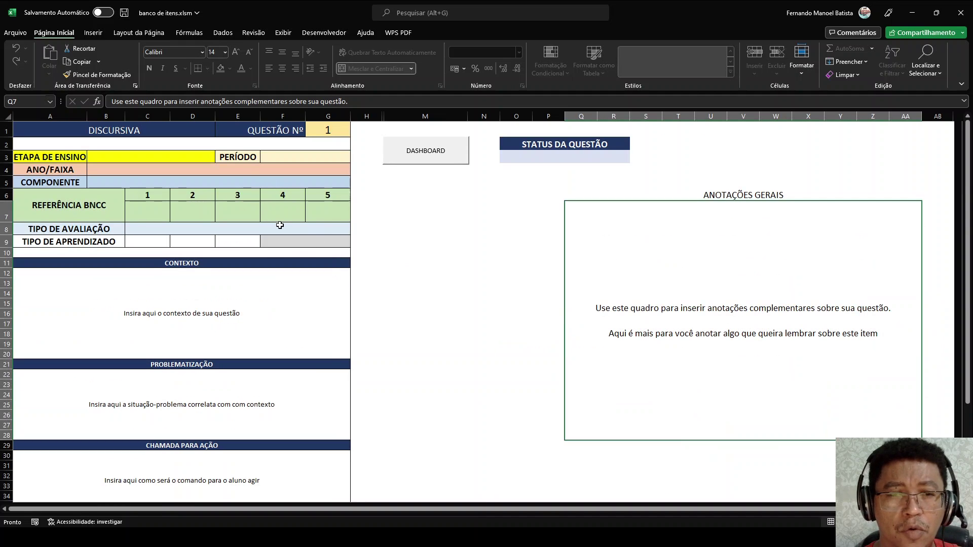
{"action": "scroll", "coordinate": [449, 325], "scroll_direction": "down", "scroll_amount": 4}
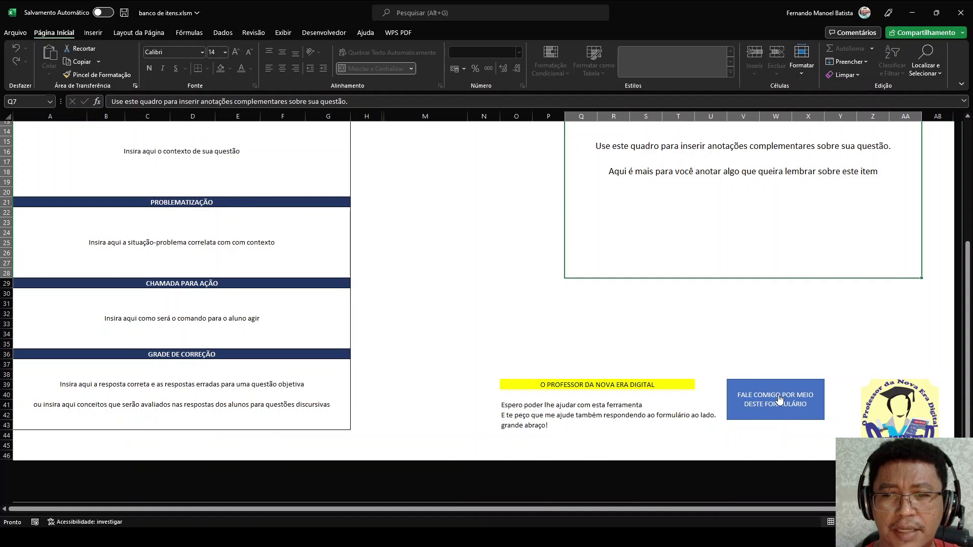
{"action": "scroll", "coordinate": [411, 302], "scroll_direction": "up", "scroll_amount": 4}
{"action": "scroll", "coordinate": [411, 302], "scroll_direction": "down", "scroll_amount": 4}
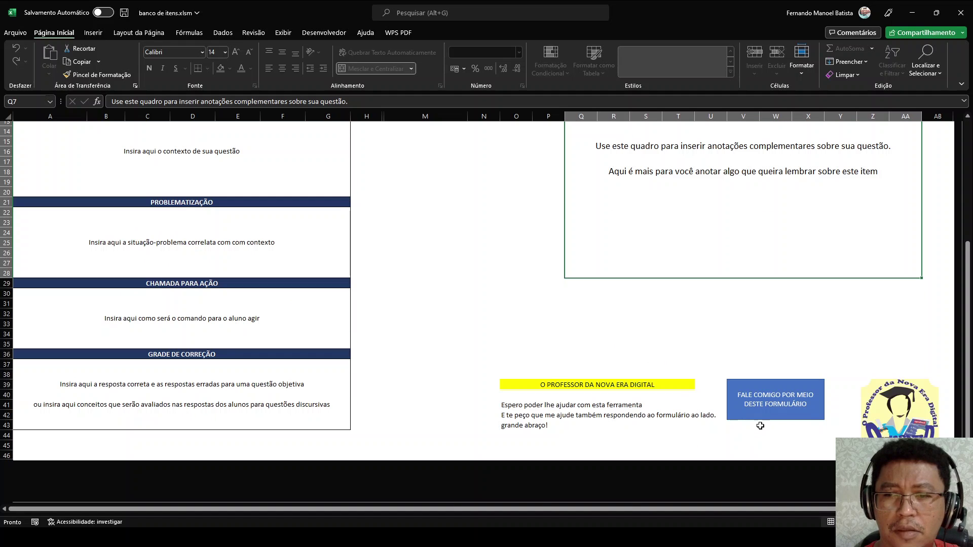
{"action": "scroll", "coordinate": [451, 302], "scroll_direction": "up", "scroll_amount": 4}
{"action": "scroll", "coordinate": [284, 319], "scroll_direction": "up", "scroll_amount": 3}
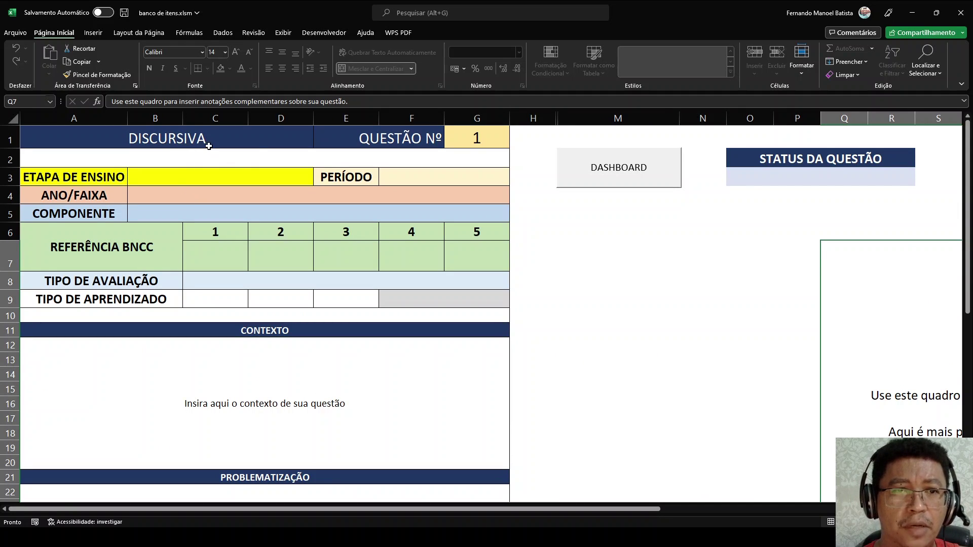
Switch the question type to OBJETIVA, then set it back to DISCURSIVA
{"action": "left_click", "coordinate": [188, 138]}
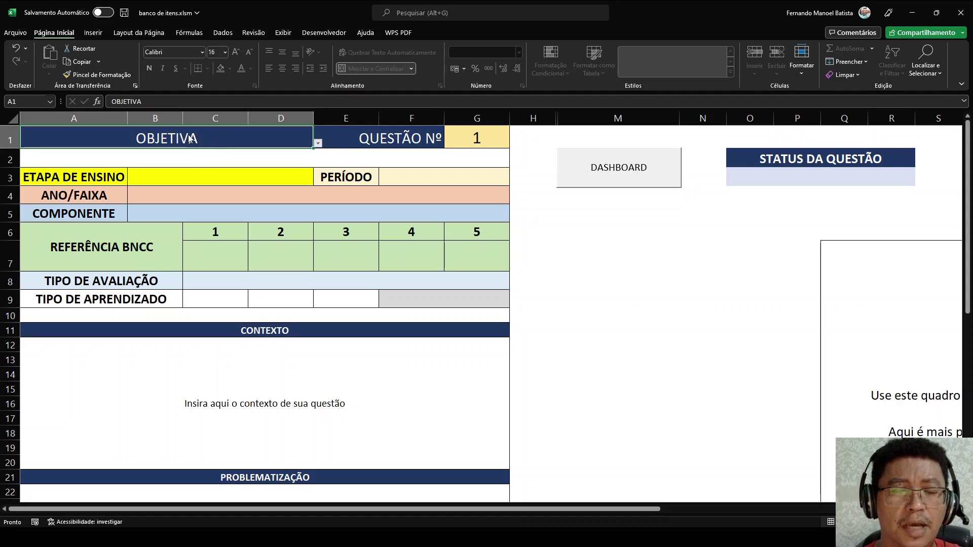
{"action": "left_click", "coordinate": [53, 157]}
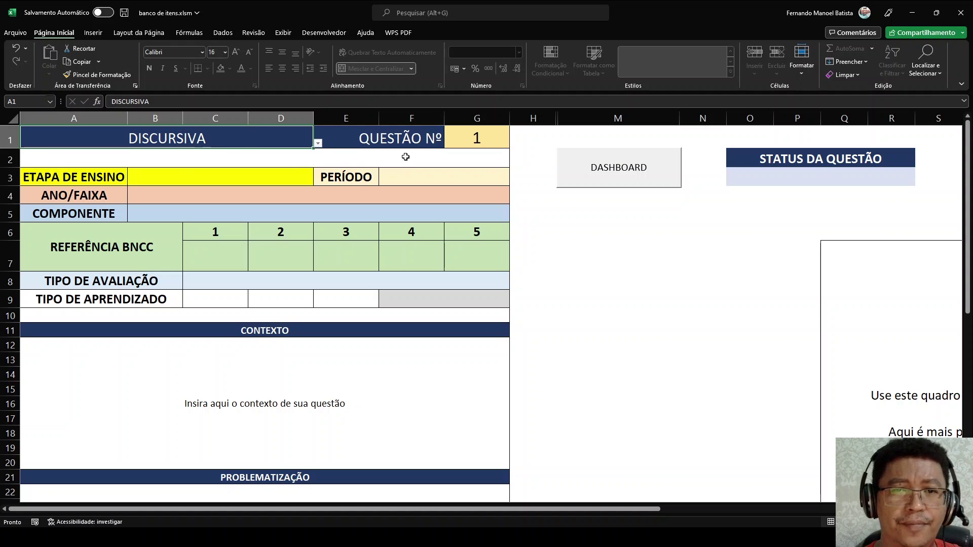
{"action": "left_click_drag", "start_coordinate": [397, 145], "coordinate": [470, 144]}
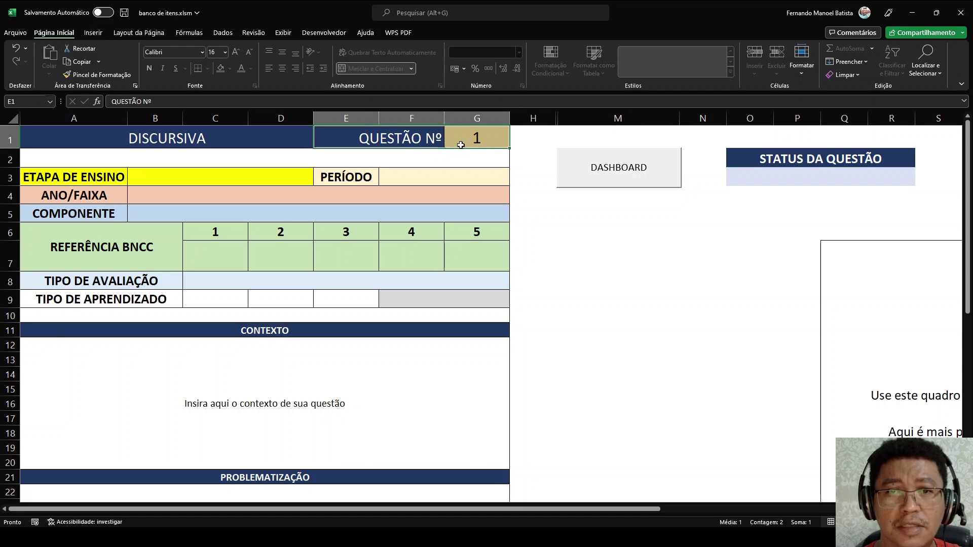
{"action": "left_click", "coordinate": [188, 178]}
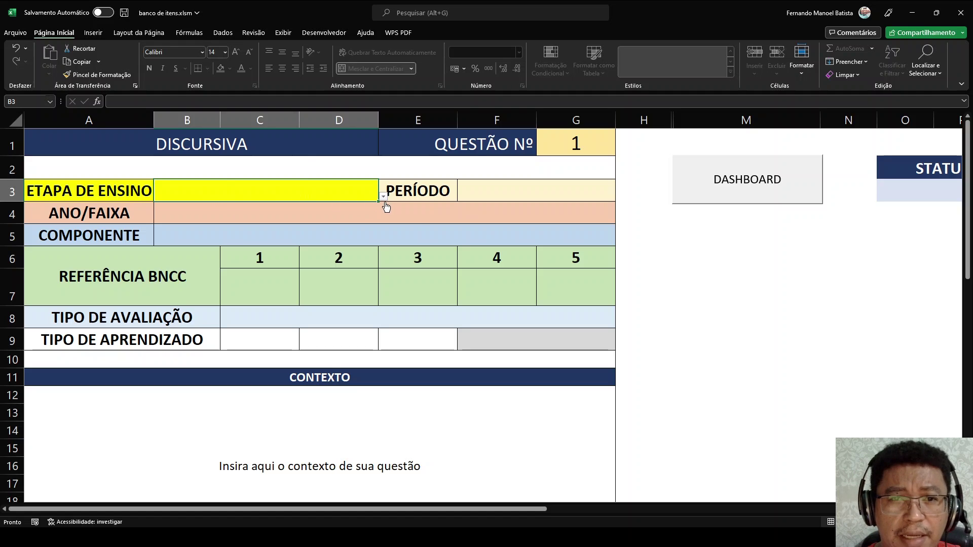
{"action": "left_click", "coordinate": [319, 218]}
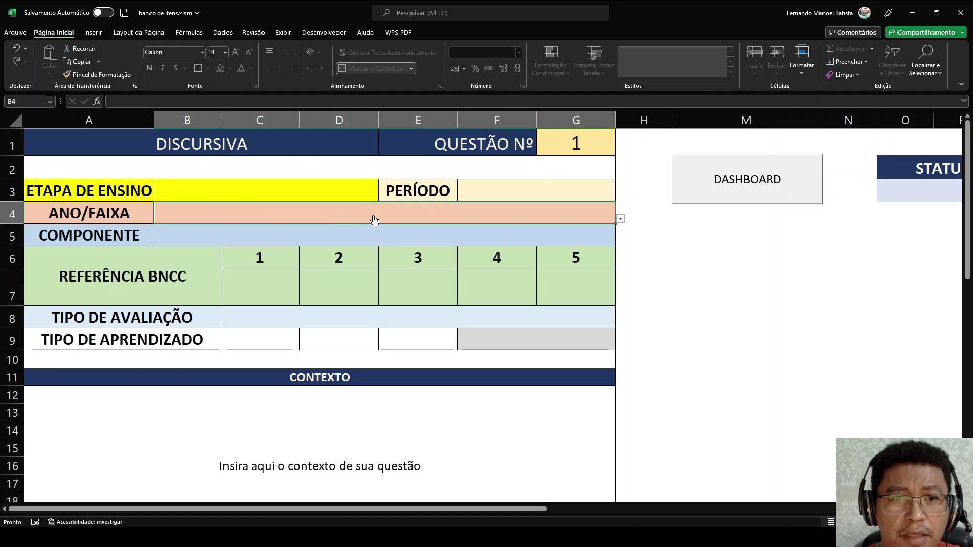
{"action": "left_click", "coordinate": [440, 239]}
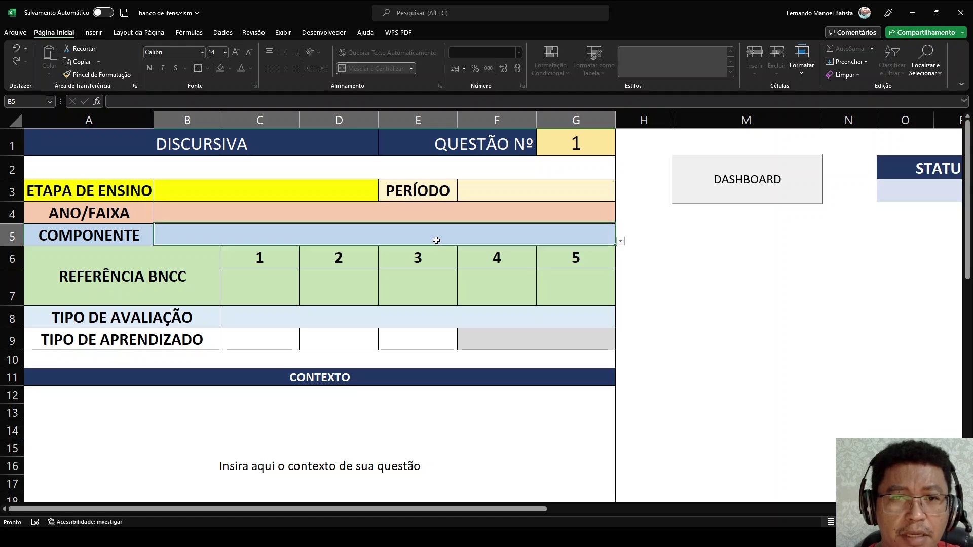
{"action": "left_click", "coordinate": [263, 278]}
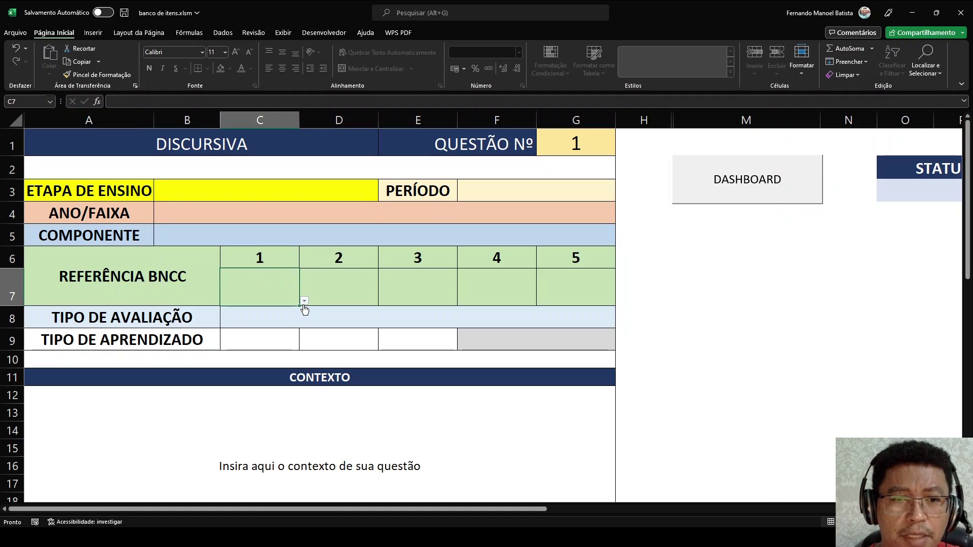
Set the question's Etapa de Ensino to EDUCAÇÃO_INFANTIL and its Período to 1º BIMESTRE
{"action": "left_click", "coordinate": [305, 189]}
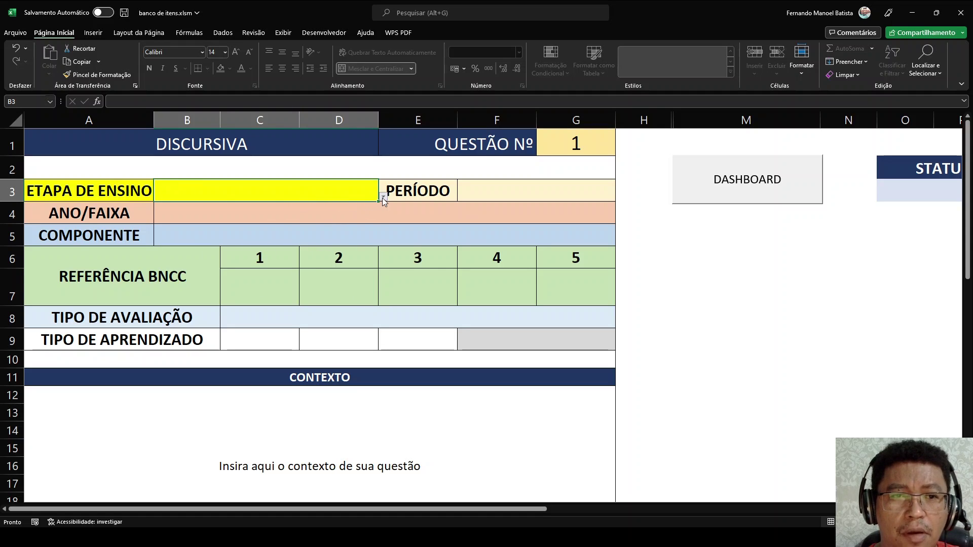
{"action": "type", "text": "EDUCAÇÃO_INFANTIL"}
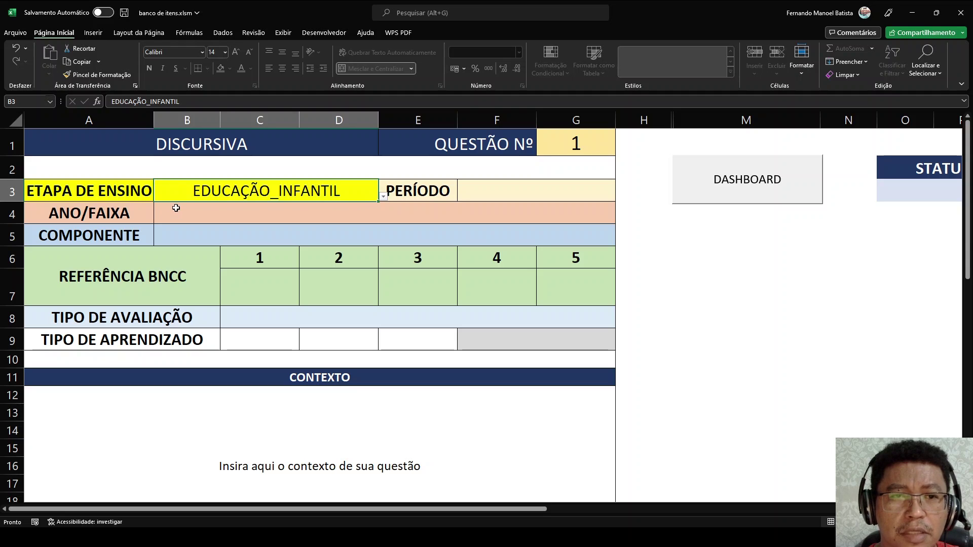
{"action": "left_click", "coordinate": [485, 195]}
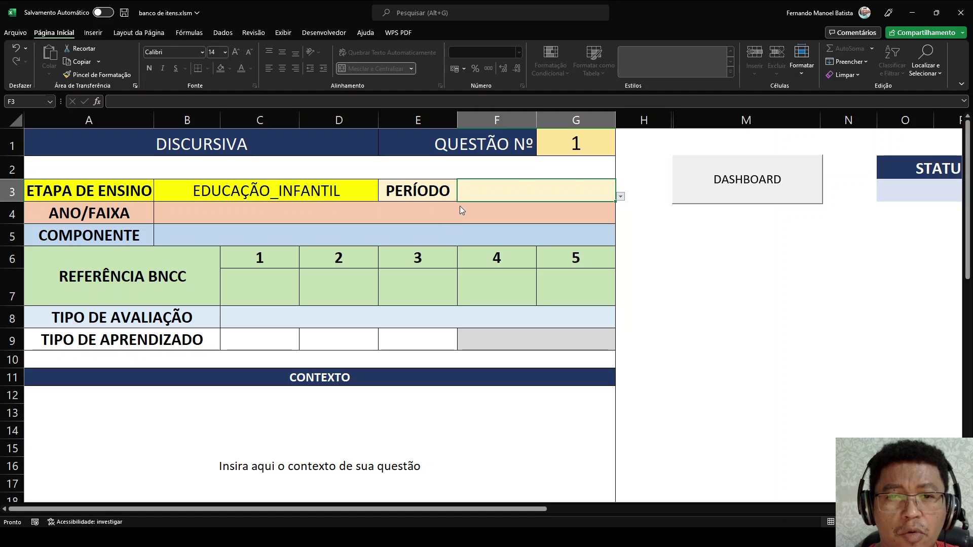
{"action": "type", "text": "1º BIMESTRE"}
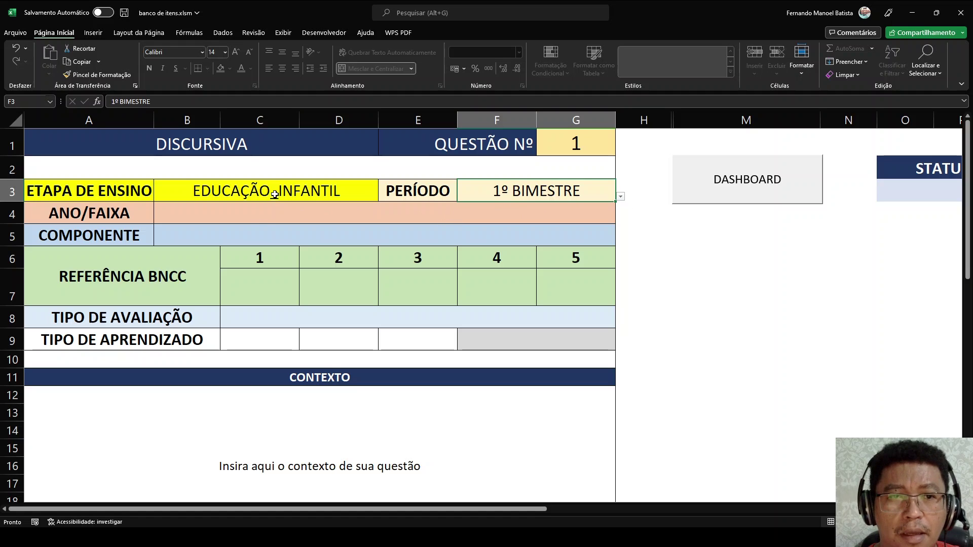
Set Ano/Faixa to "Crianças bem pequenas (1 ano e 7 meses a 3 anos e 11 meses)" and Componente to "Espaços, tempos, quantidades, relações e transformações"
{"action": "left_click", "coordinate": [254, 216]}
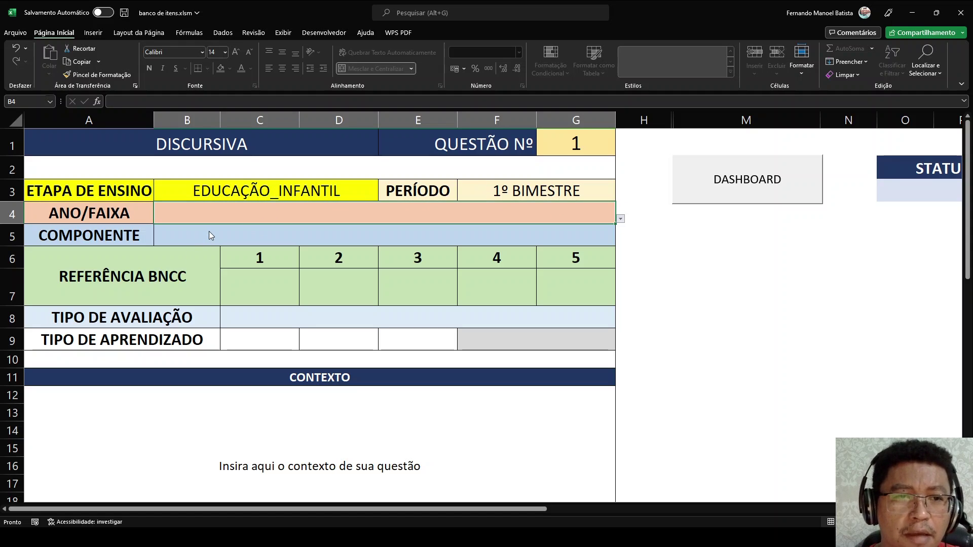
{"action": "left_click", "coordinate": [232, 242]}
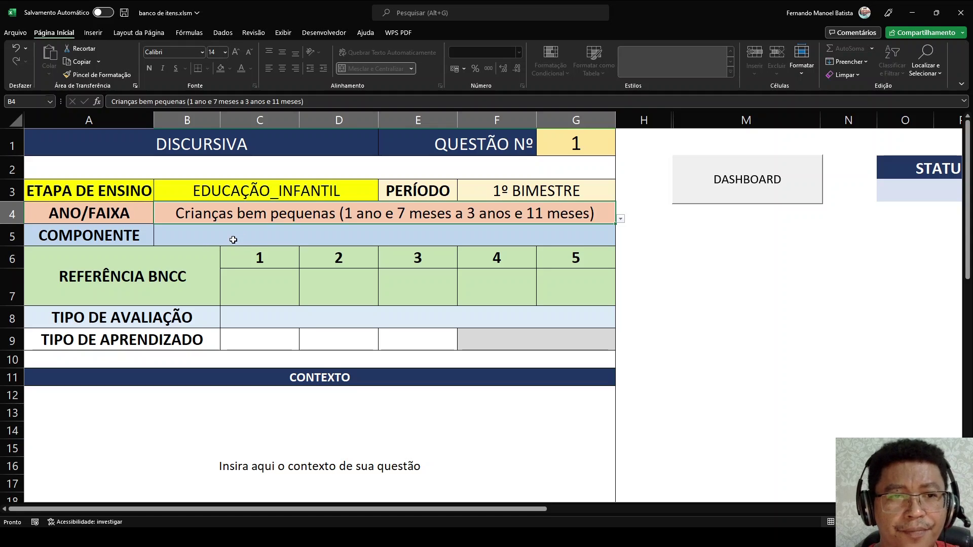
{"action": "left_click", "coordinate": [208, 235]}
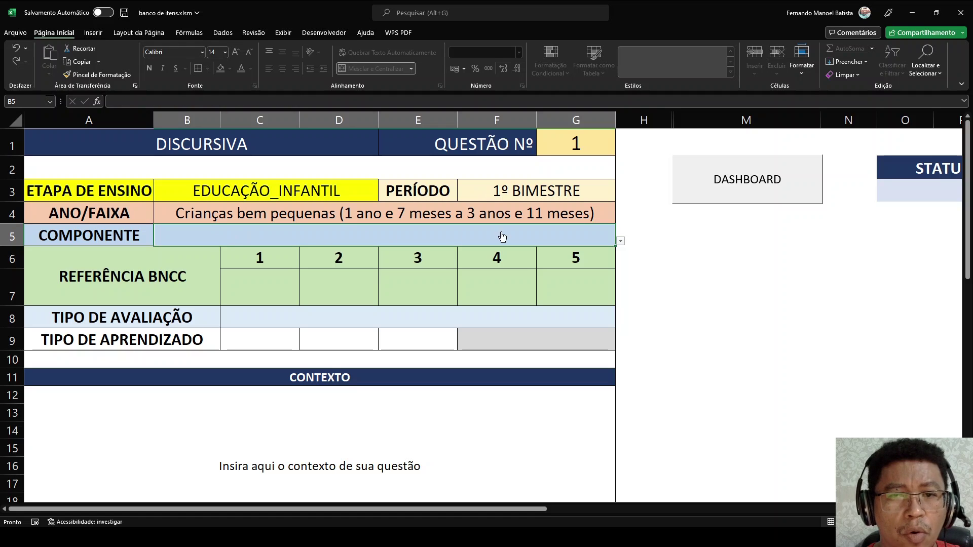
{"action": "left_click", "coordinate": [239, 259]}
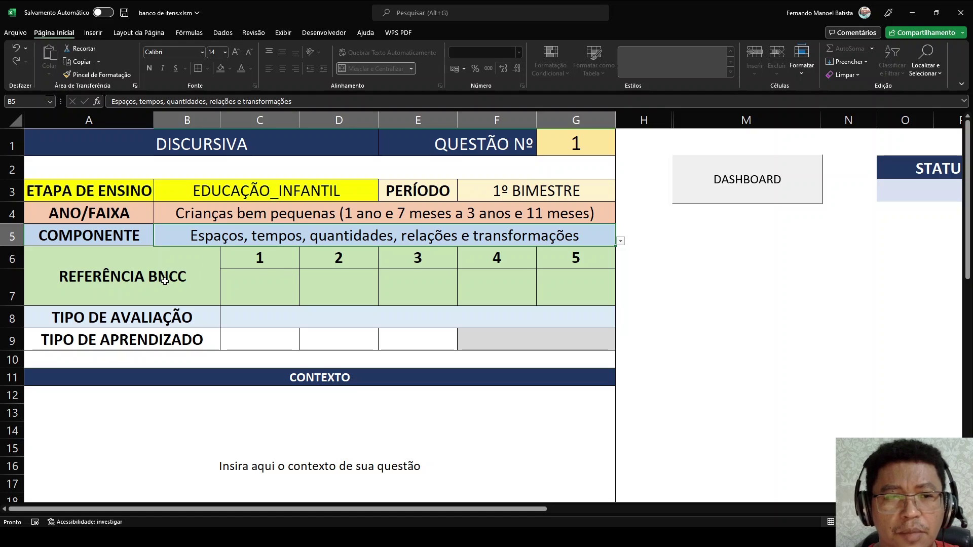
Fill the five Referência BNCC cells in order with (EI02ET01), (EI01ET01), (EI01ET02), (EI03ET01) and (EI03ET01)
{"action": "left_click", "coordinate": [165, 282]}
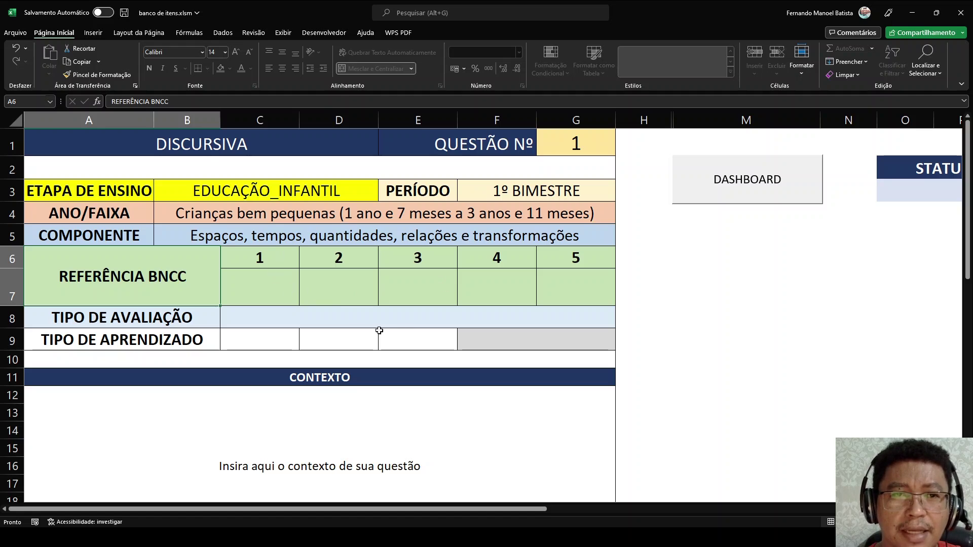
{"action": "left_click", "coordinate": [273, 287]}
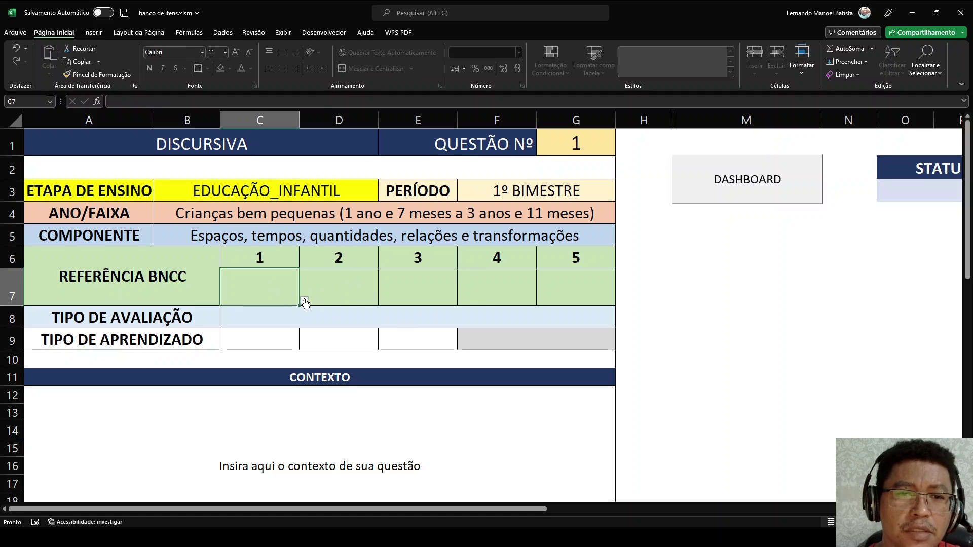
{"action": "left_click", "coordinate": [341, 286]}
{"action": "left_click", "coordinate": [383, 300]}
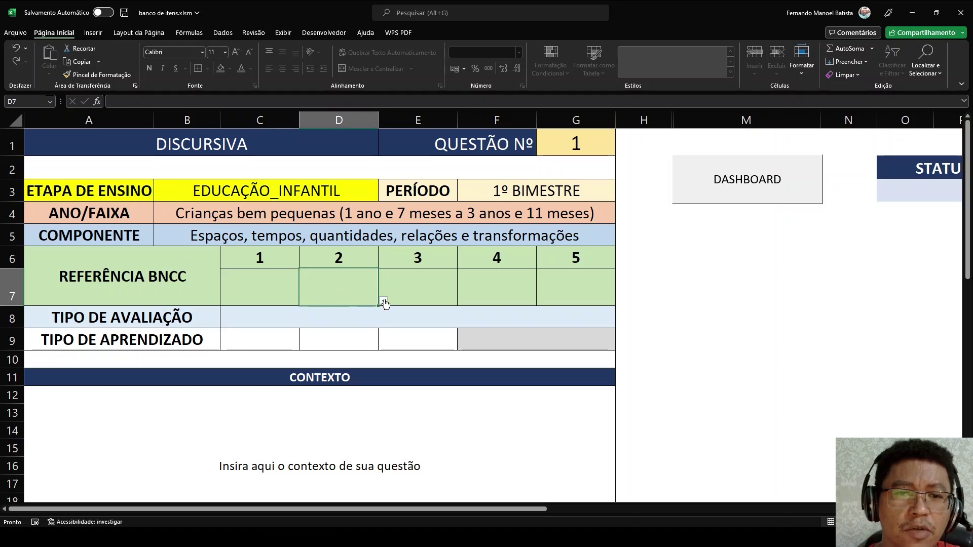
{"action": "left_click", "coordinate": [330, 315]}
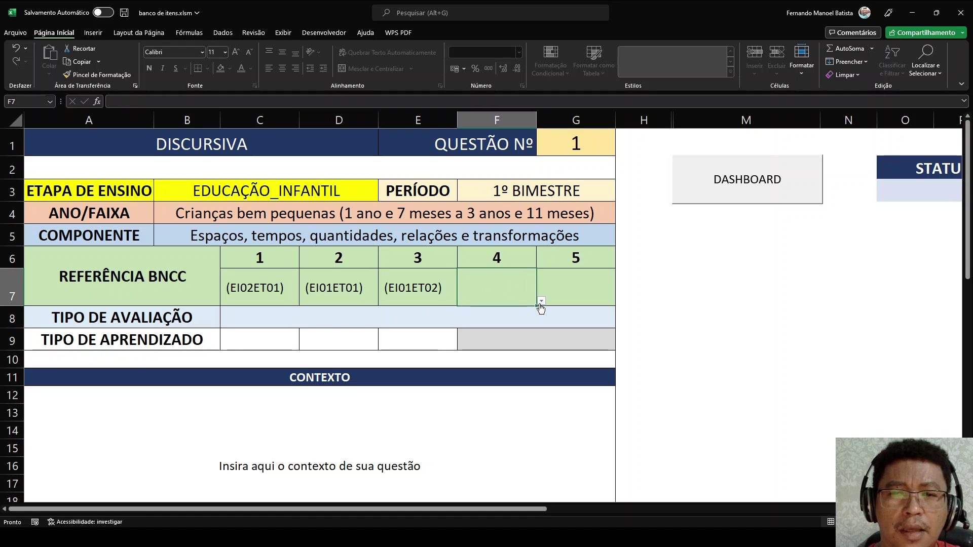
{"action": "left_click", "coordinate": [541, 301]}
{"action": "left_click", "coordinate": [493, 341]}
{"action": "left_click", "coordinate": [566, 289]}
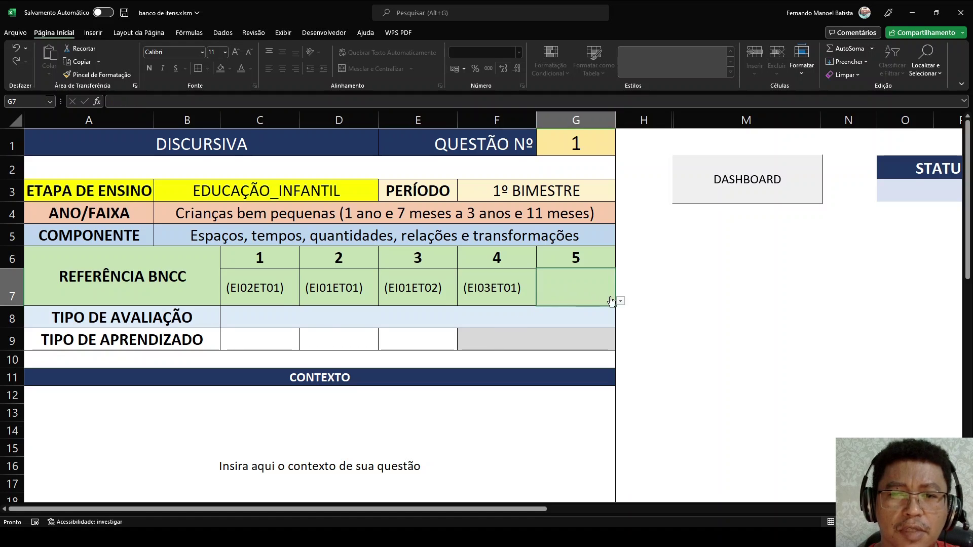
{"action": "left_click", "coordinate": [561, 338]}
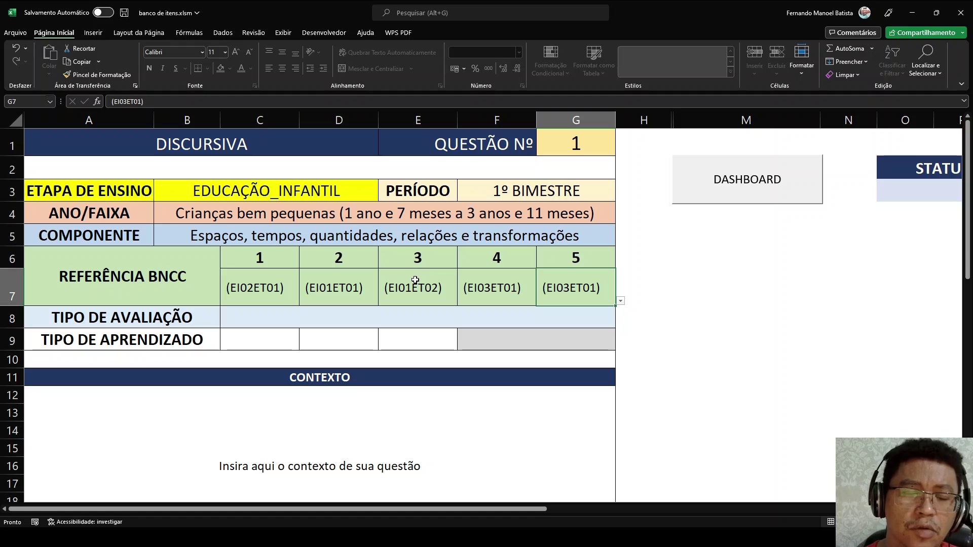
Set the question's Tipo de Avaliação to "Avaliação somativa"
{"action": "left_click", "coordinate": [194, 317]}
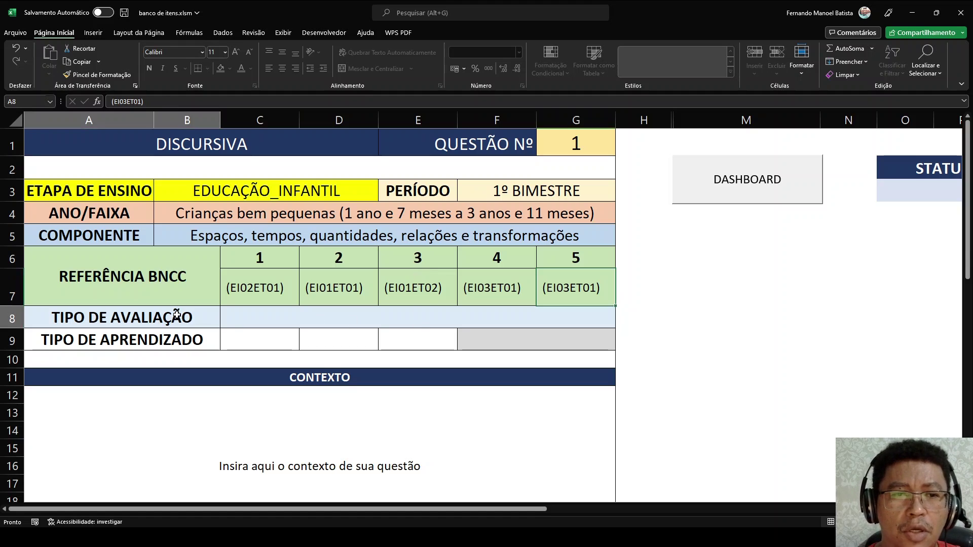
{"action": "left_click", "coordinate": [416, 319]}
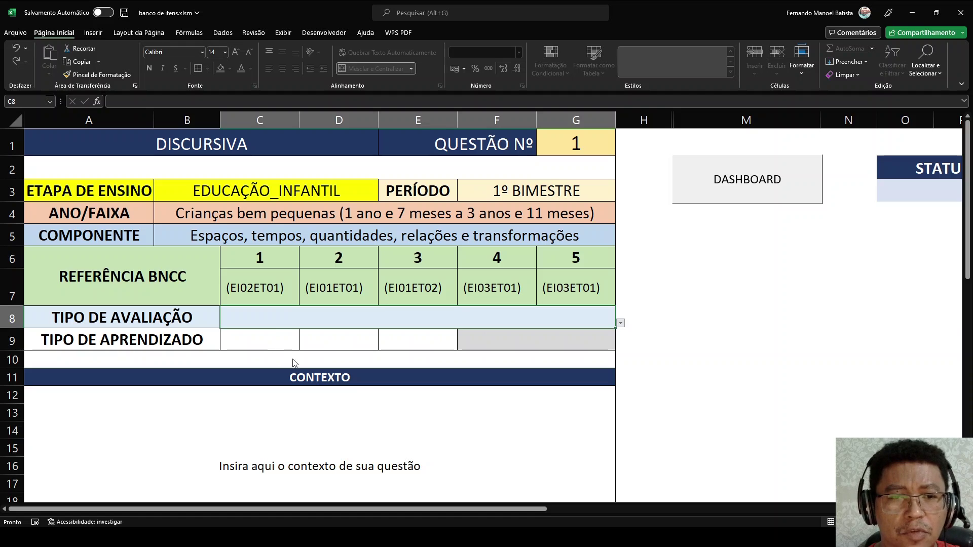
{"action": "left_click", "coordinate": [298, 373]}
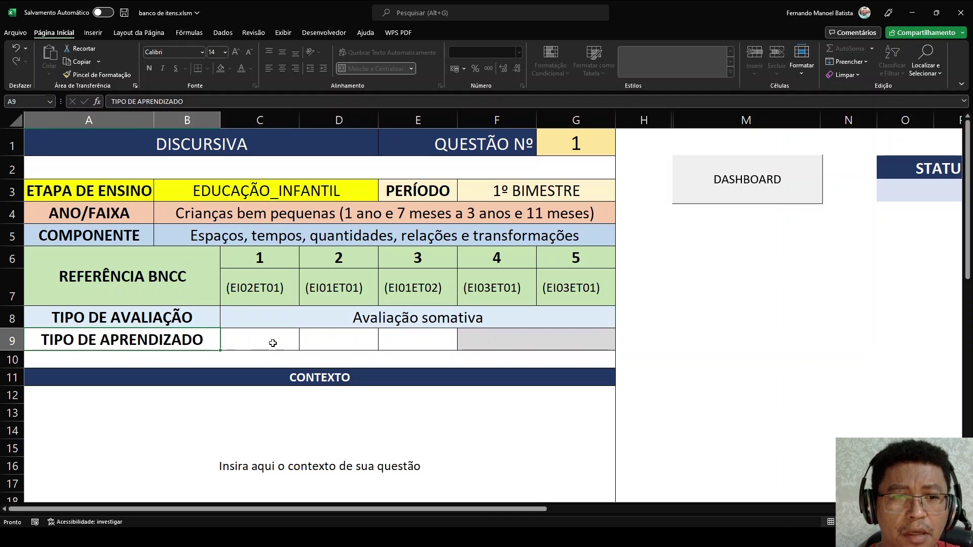
Fill the three Tipo de Aprendizado cells with Visual, Auditivo and Cinestésico
{"action": "left_click", "coordinate": [238, 340]}
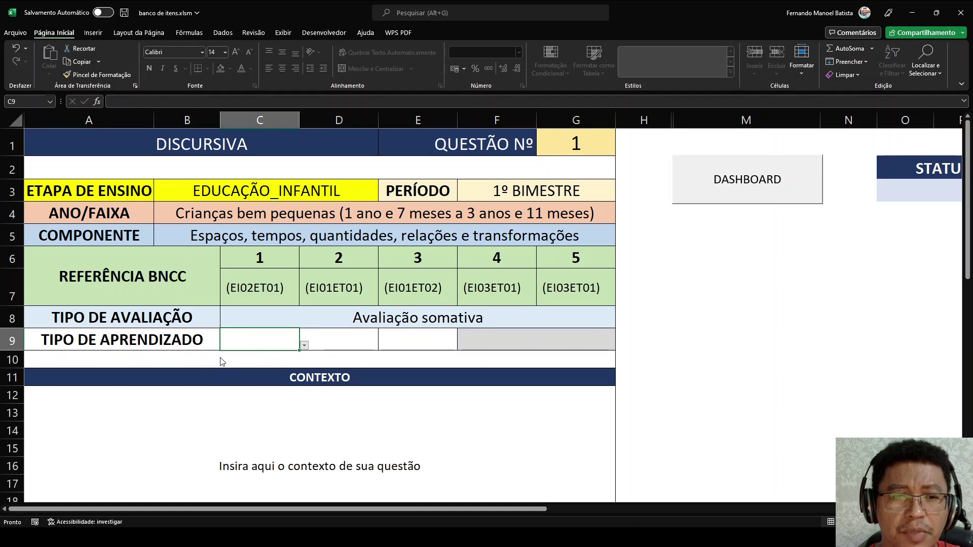
{"action": "type", "text": "Visual"}
{"action": "left_click", "coordinate": [369, 343]}
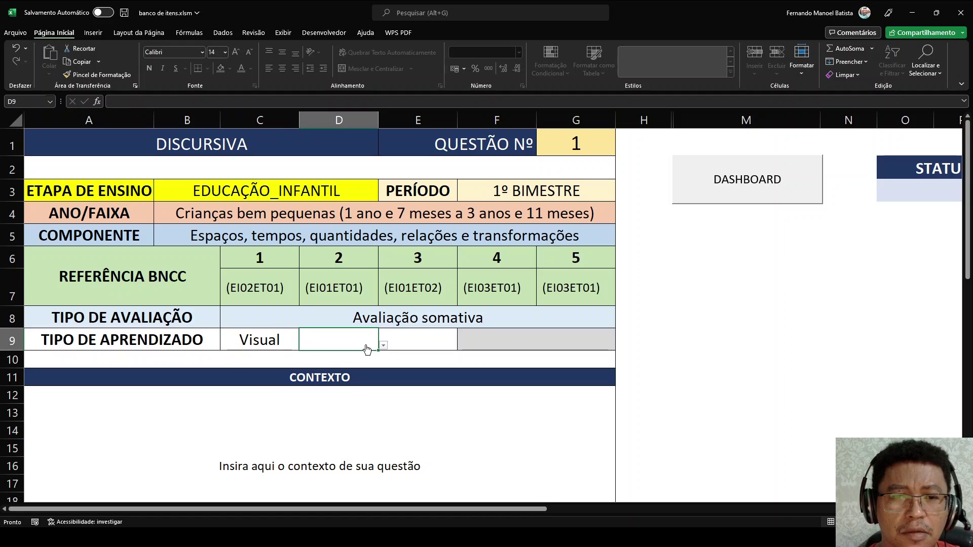
{"action": "type", "text": "Auditivo"}
{"action": "left_click", "coordinate": [426, 341]}
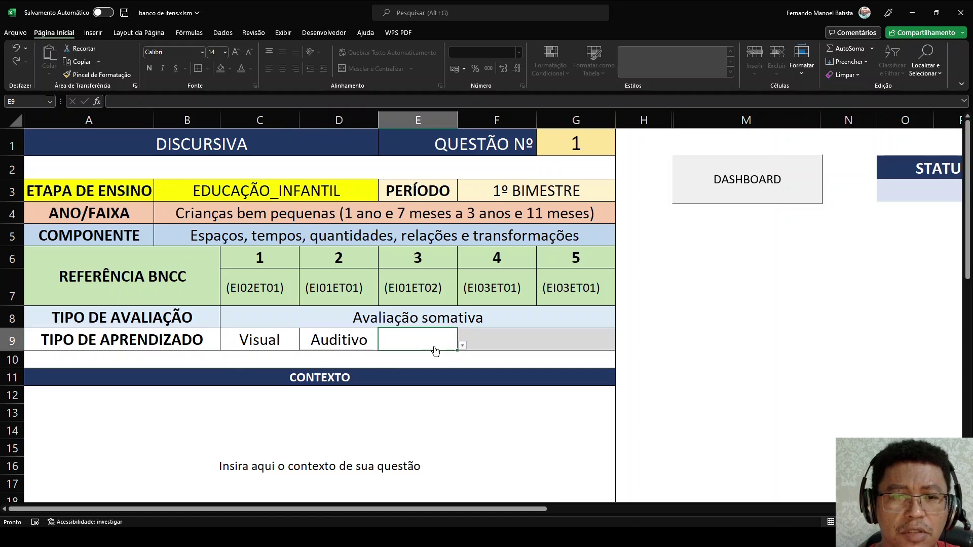
{"action": "type", "text": "Cinestésico"}
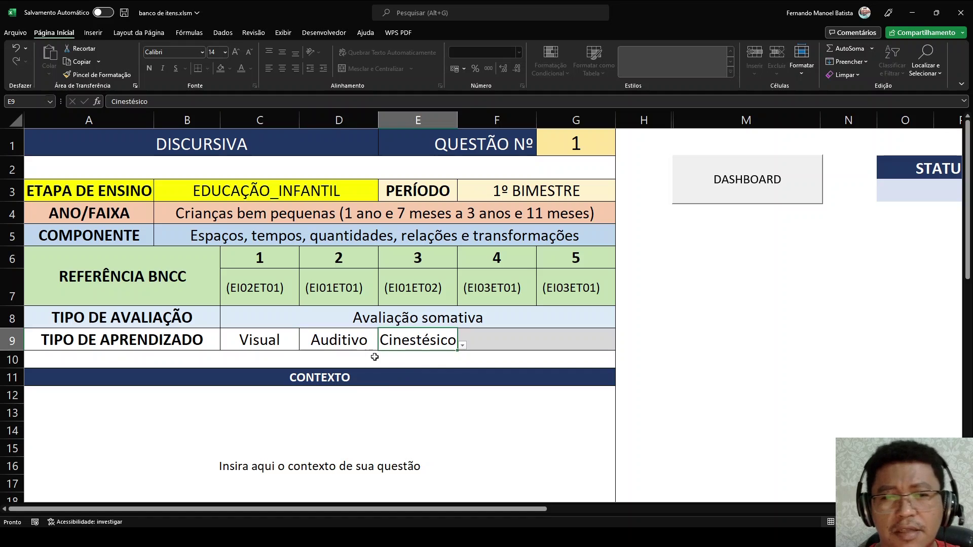
{"action": "key", "text": "Return"}
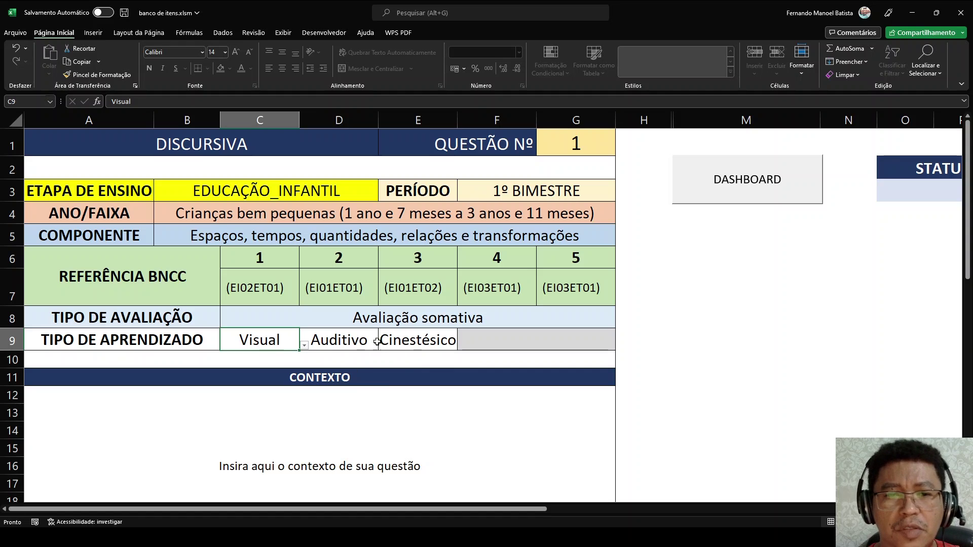
Examine the placeholder instructions in the Contexto, Problematização, Chamada para Ação and Grade de Correção boxes
{"action": "scroll", "coordinate": [365, 348], "scroll_direction": "down", "scroll_amount": 3}
{"action": "left_click", "coordinate": [250, 300]}
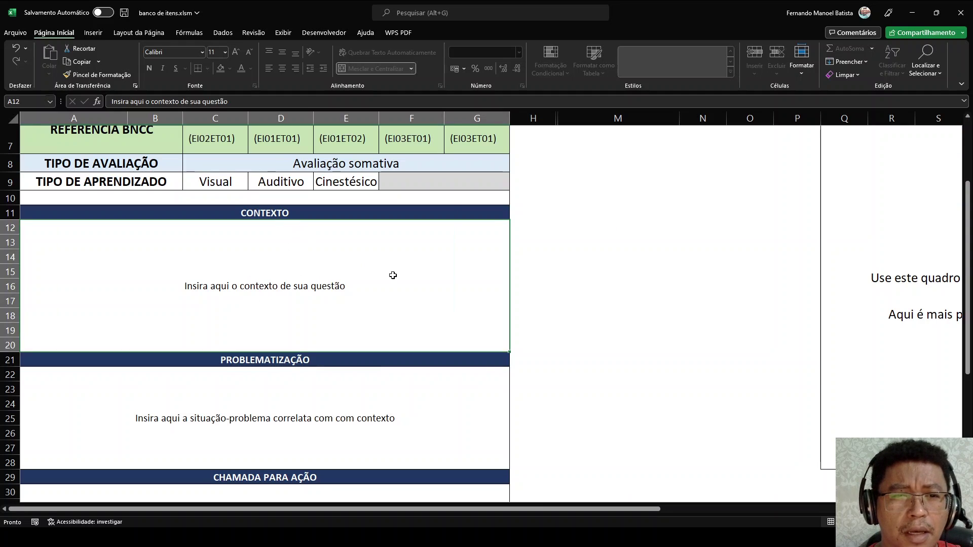
{"action": "double_click", "coordinate": [369, 286]}
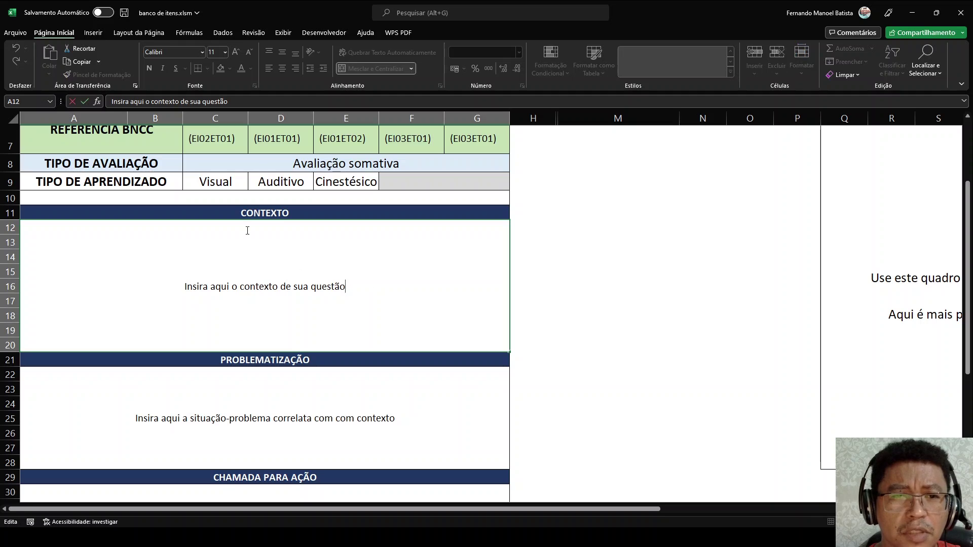
{"action": "scroll", "coordinate": [354, 294], "scroll_direction": "down", "scroll_amount": 3}
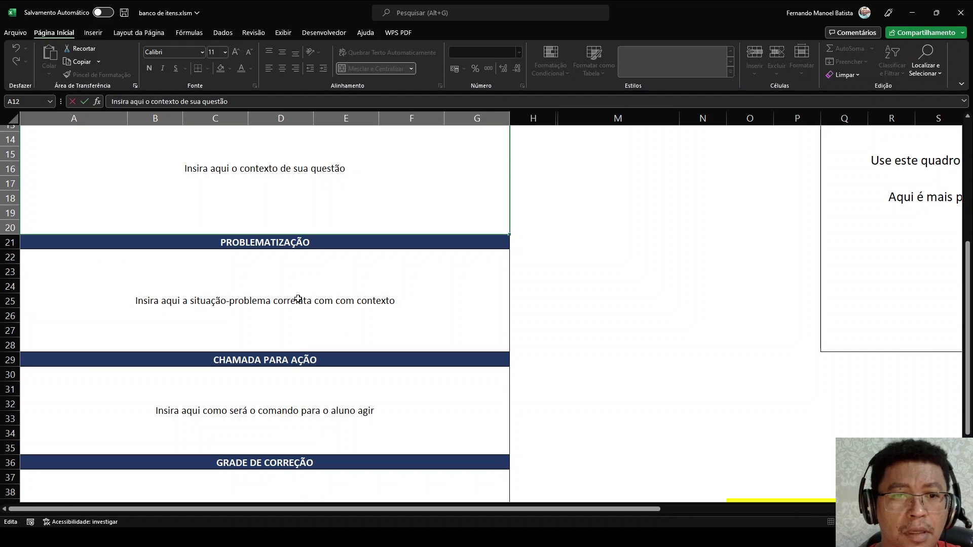
{"action": "left_click", "coordinate": [387, 301]}
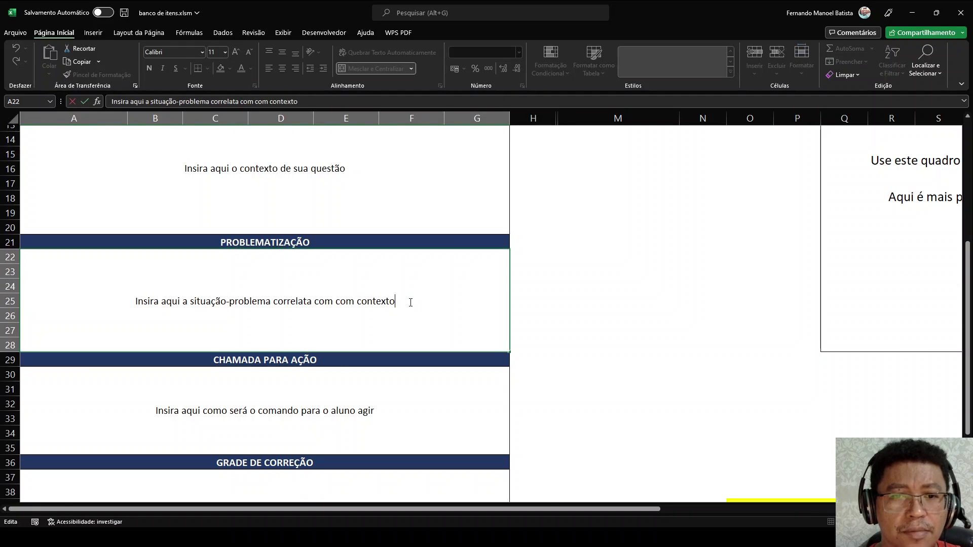
{"action": "scroll", "coordinate": [411, 302], "scroll_direction": "down", "scroll_amount": 3}
{"action": "left_click", "coordinate": [313, 340]}
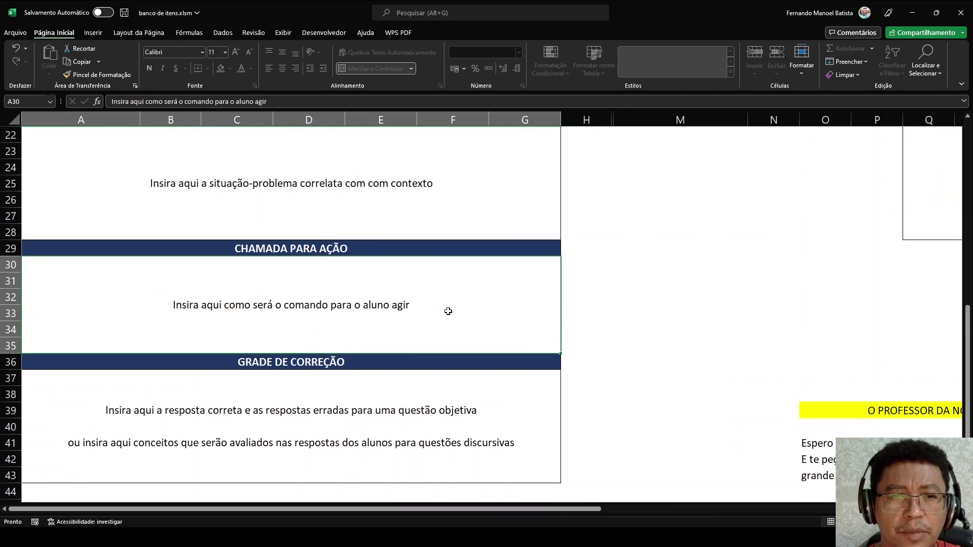
{"action": "scroll", "coordinate": [425, 332], "scroll_direction": "down", "scroll_amount": 3}
{"action": "left_click", "coordinate": [348, 349]}
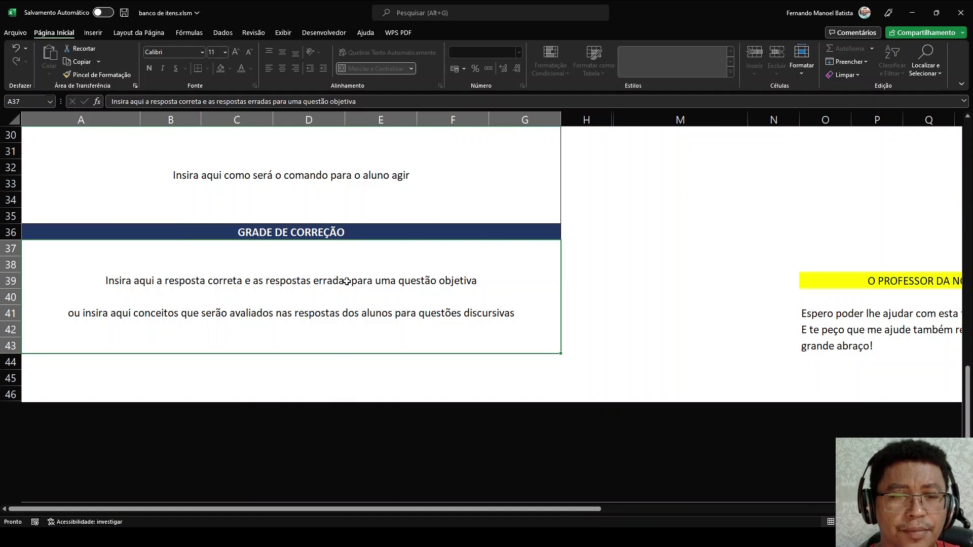
{"action": "scroll", "coordinate": [347, 281], "scroll_direction": "down", "scroll_amount": 5}
{"action": "scroll", "coordinate": [203, 255], "scroll_direction": "down", "scroll_amount": 3}
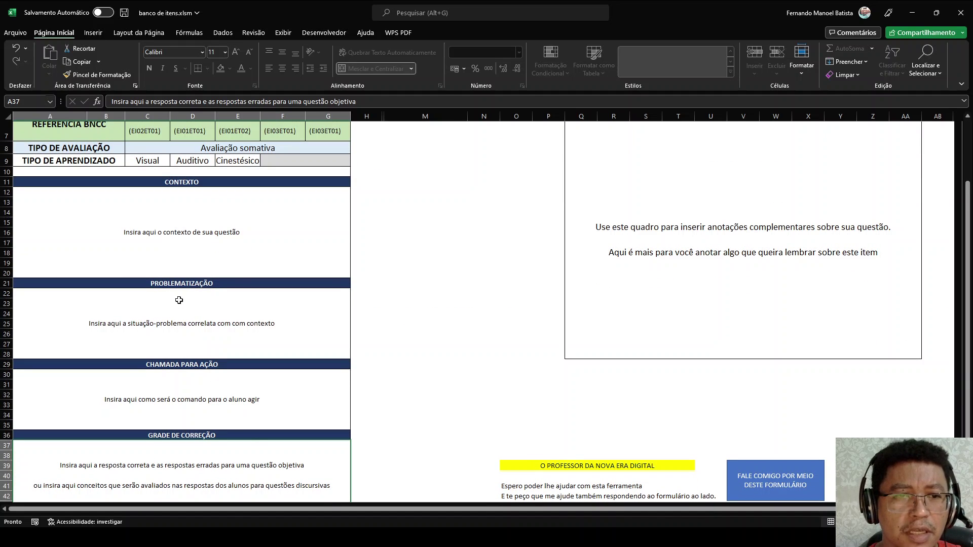
Clear the placeholder text from the Contexto box of question 1, leaving it empty
{"action": "left_click", "coordinate": [239, 233]}
{"action": "double_click", "coordinate": [258, 231]}
{"action": "left_click_drag", "start_coordinate": [270, 234], "coordinate": [91, 235]}
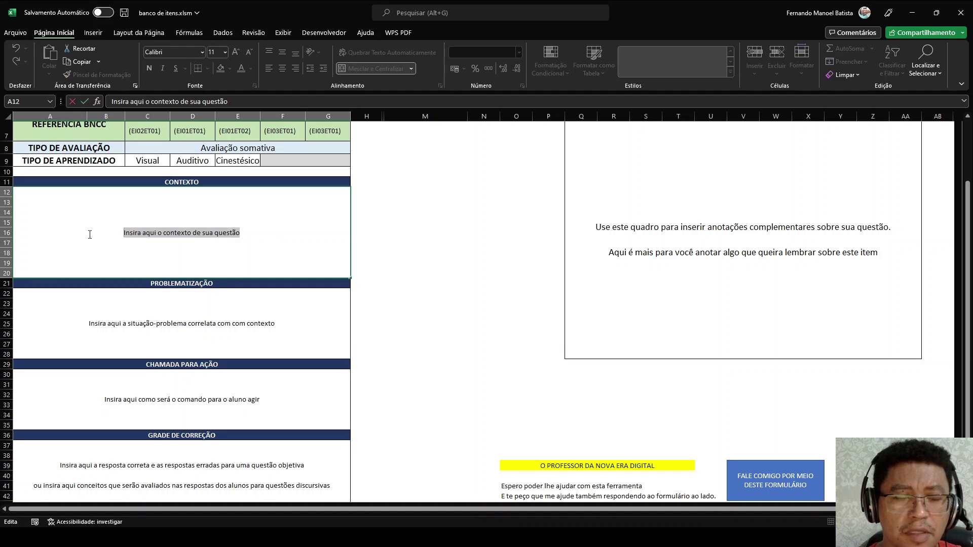
{"action": "key", "text": "BackSpace"}
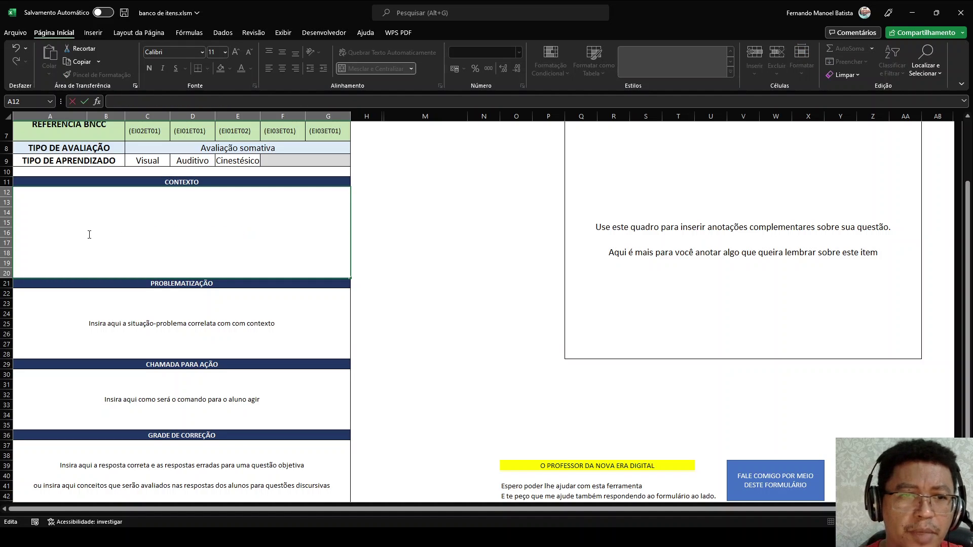
{"action": "left_click", "coordinate": [185, 330]}
{"action": "left_click", "coordinate": [192, 208]}
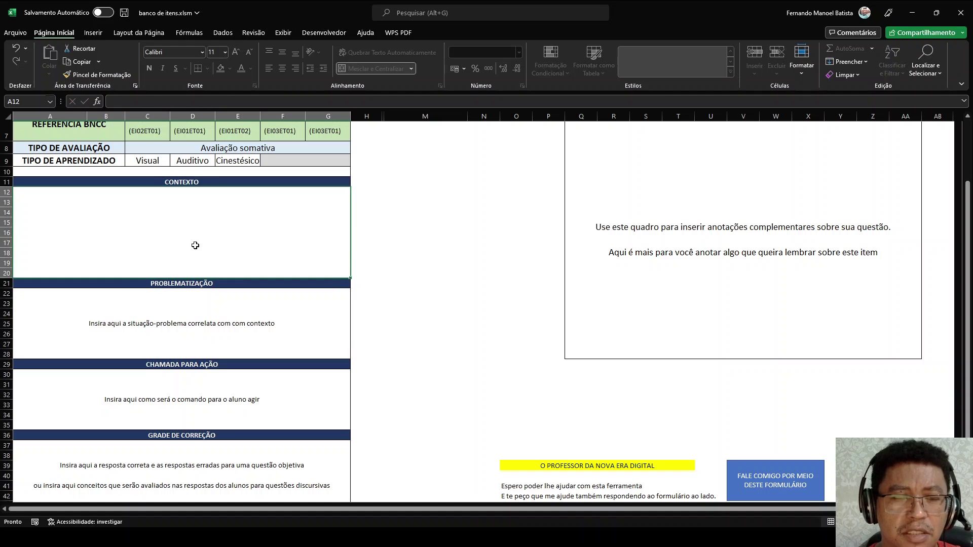
{"action": "scroll", "coordinate": [748, 214], "scroll_direction": "up", "scroll_amount": 3}
{"action": "left_click", "coordinate": [736, 250]}
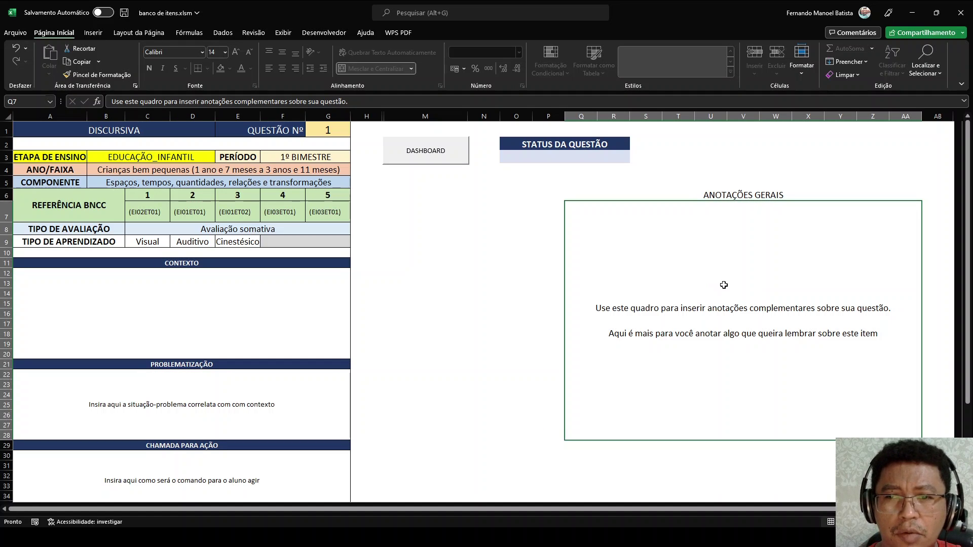
{"action": "double_click", "coordinate": [724, 315]}
{"action": "left_click_drag", "start_coordinate": [887, 337], "coordinate": [579, 287]}
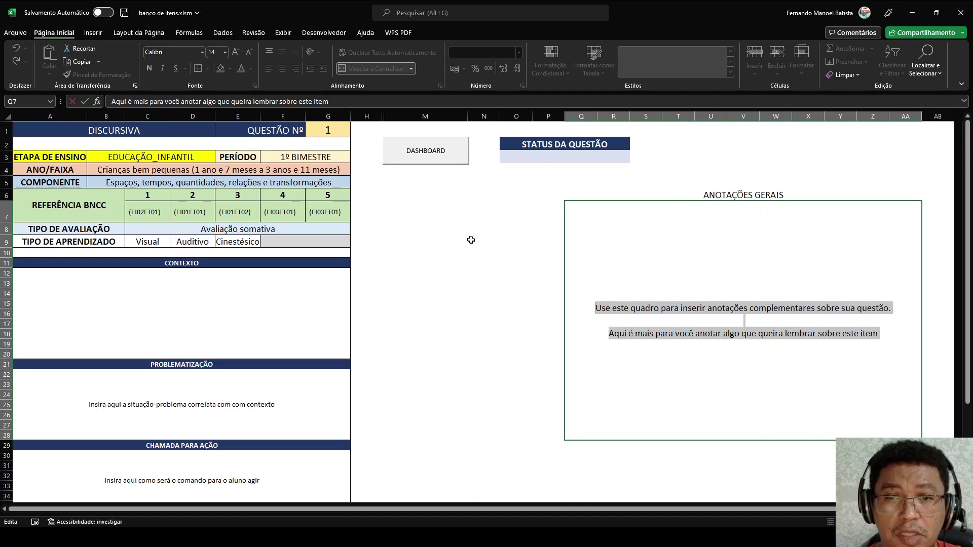
{"action": "key", "text": "Escape"}
Set question 1's Status da Questão to VALIDADA
{"action": "scroll", "coordinate": [514, 247], "scroll_direction": "up", "scroll_amount": 3}
{"action": "left_click", "coordinate": [390, 159]}
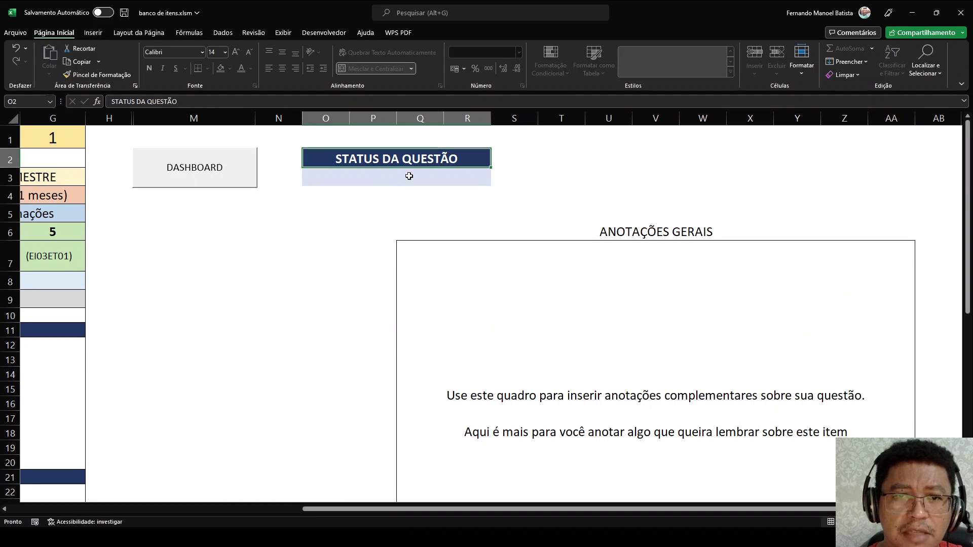
{"action": "left_click", "coordinate": [403, 175]}
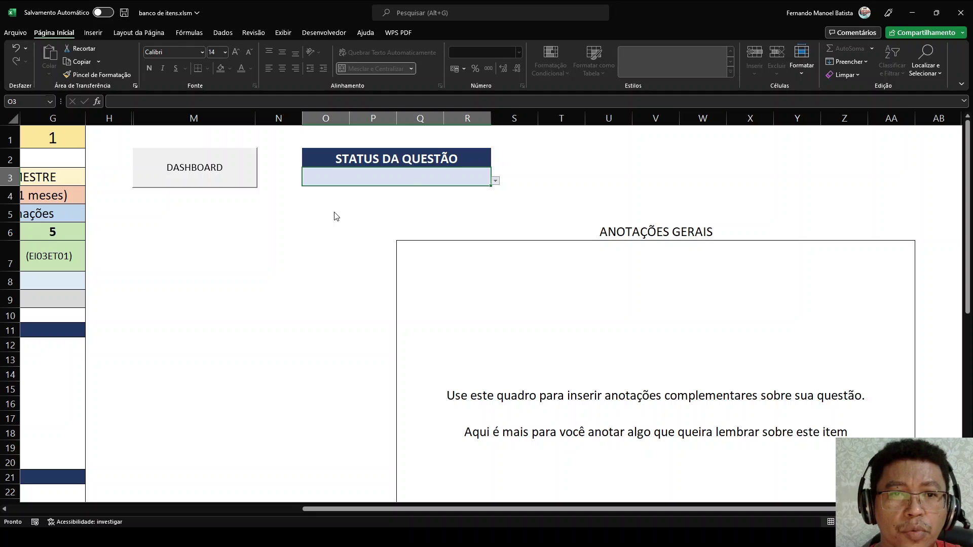
{"action": "left_click", "coordinate": [312, 194]}
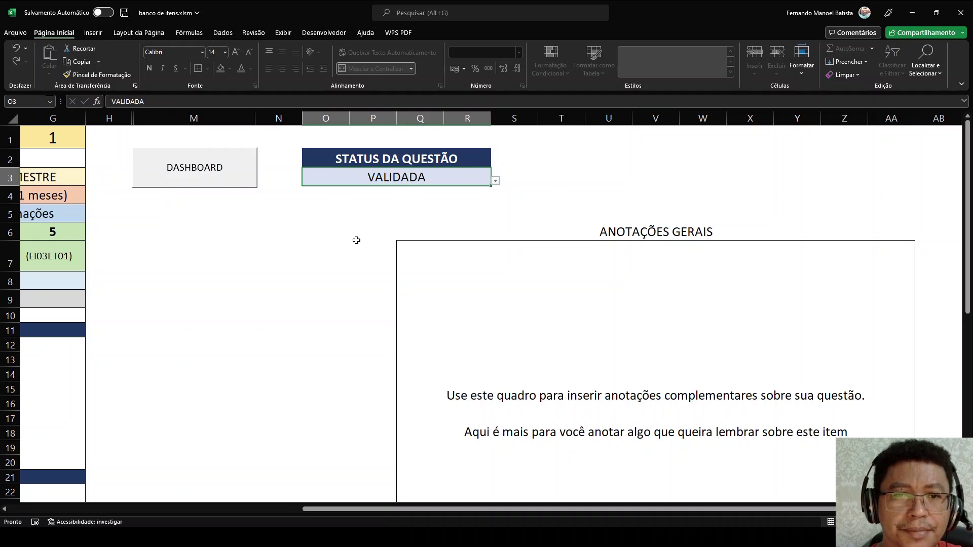
Return to the dashboard and review question 1's row from its number through its status
{"action": "scroll", "coordinate": [356, 241], "scroll_direction": "down", "scroll_amount": 3}
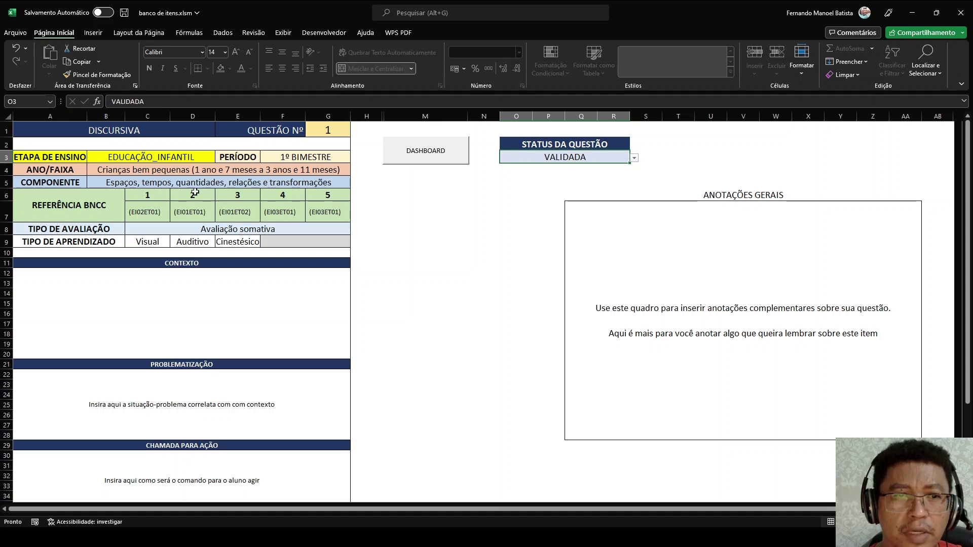
{"action": "left_click", "coordinate": [425, 165]}
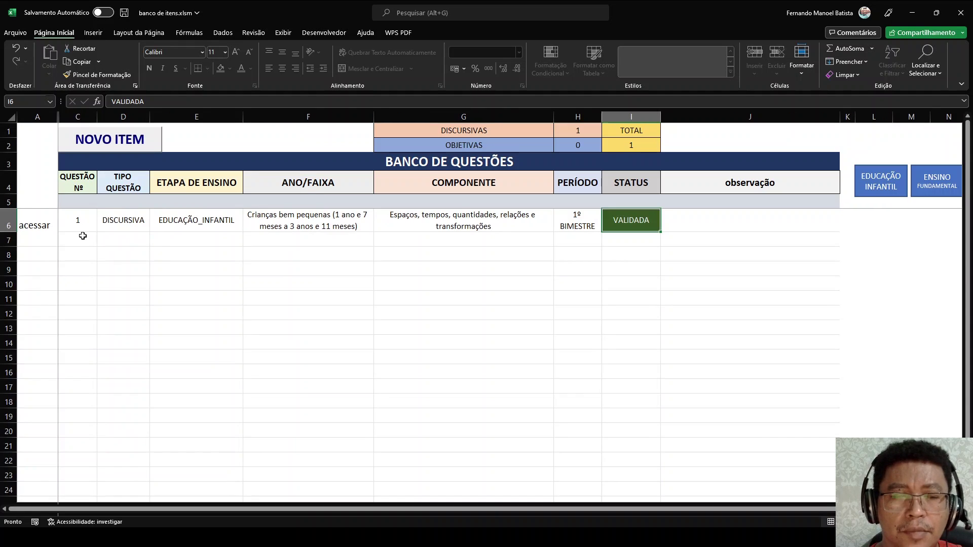
{"action": "left_click_drag", "start_coordinate": [78, 220], "coordinate": [578, 224]}
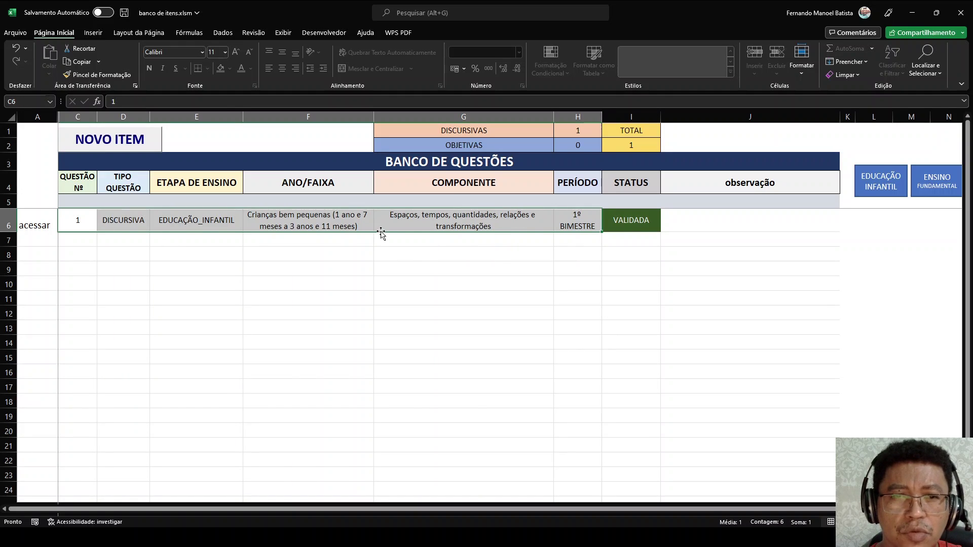
{"action": "left_click", "coordinate": [640, 223]}
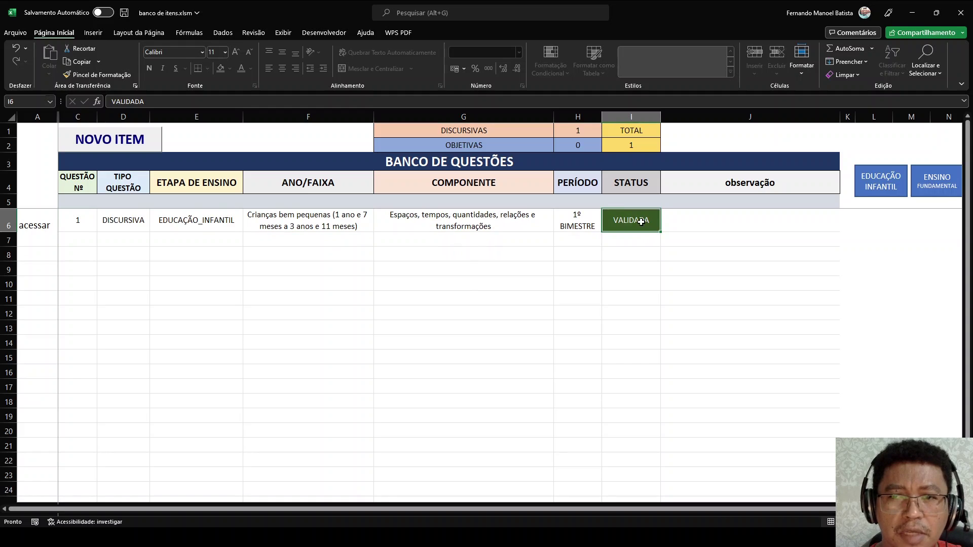
{"action": "left_click", "coordinate": [715, 221]}
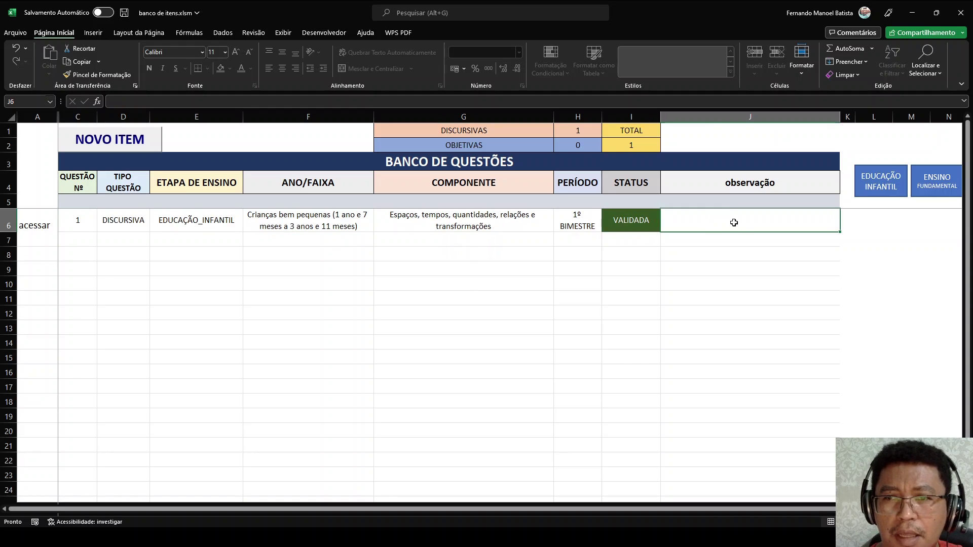
{"action": "double_click", "coordinate": [734, 219]}
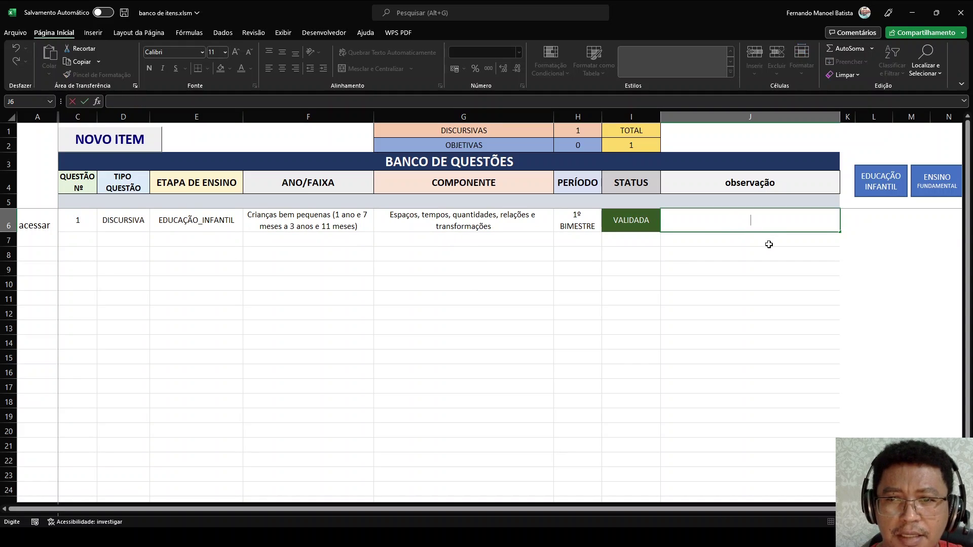
{"action": "type", "text": "ALGUMA COISA"}
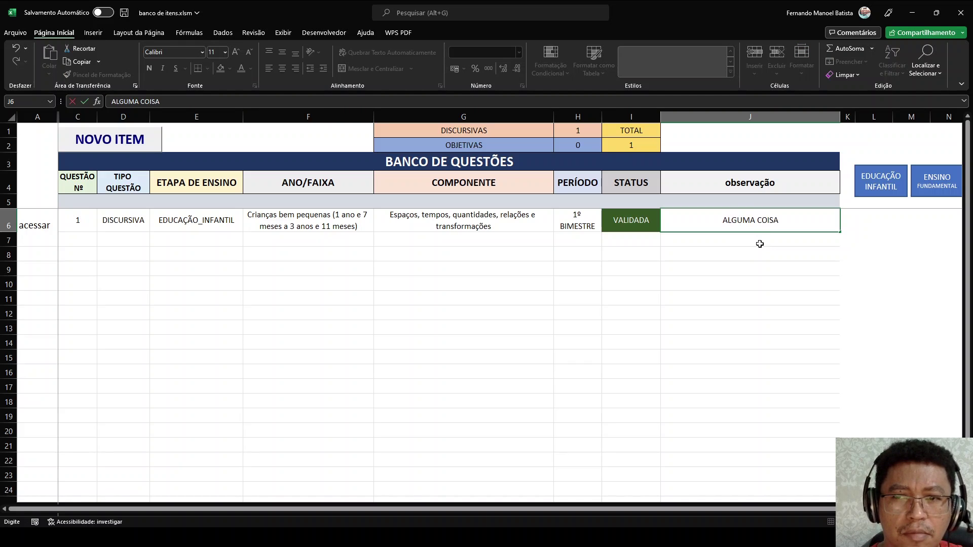
{"action": "key", "text": "Escape"}
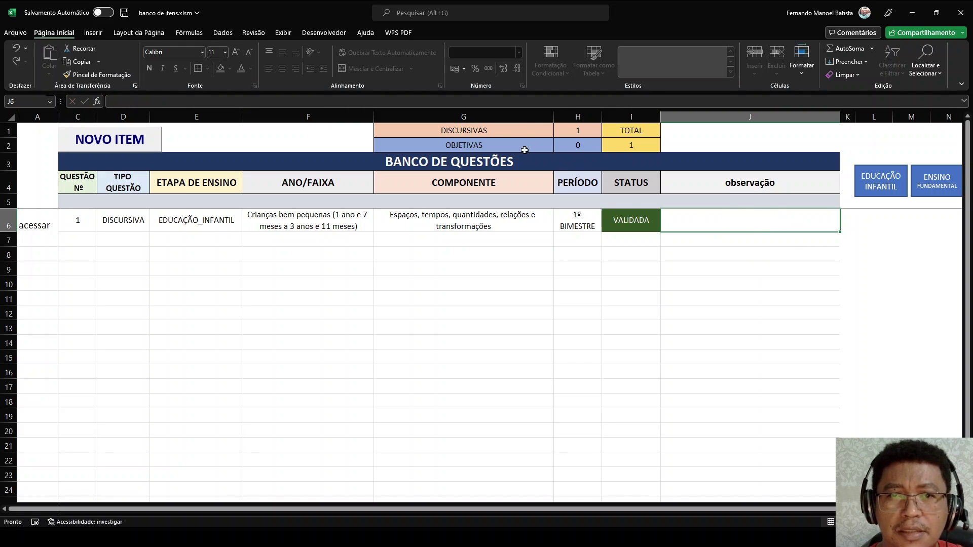
Open question 1 through its acessar link in the question bank and return to the dashboard
{"action": "scroll", "coordinate": [527, 147], "scroll_direction": "up", "scroll_amount": 3}
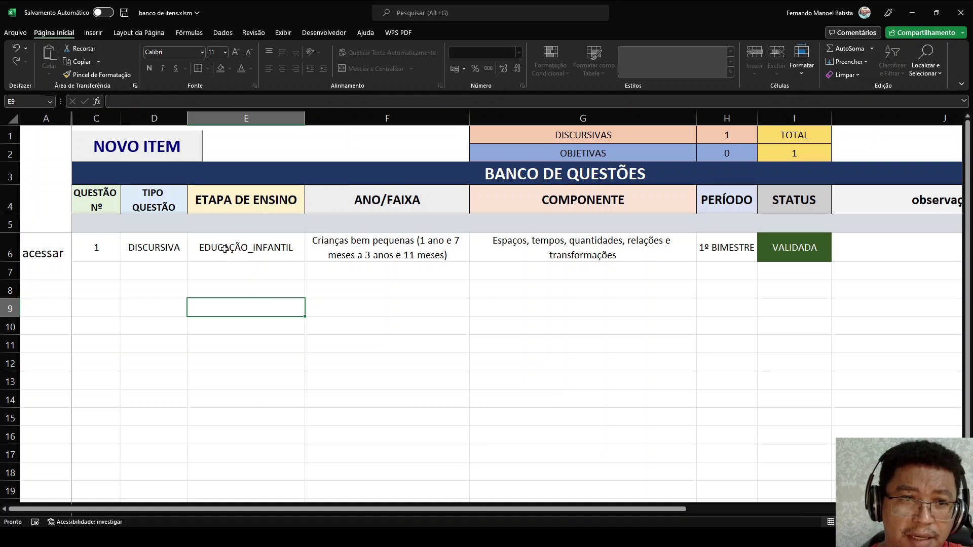
{"action": "left_click", "coordinate": [50, 261]}
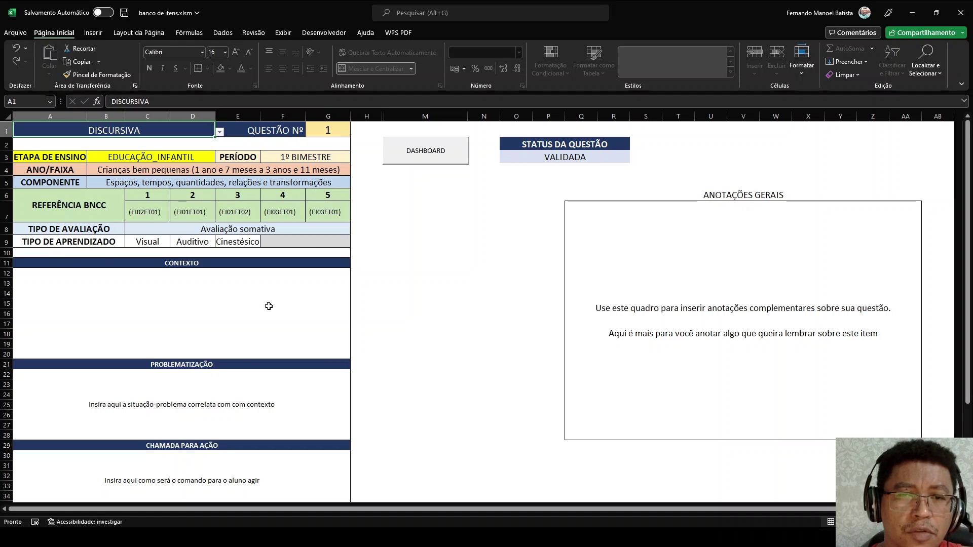
{"action": "left_click", "coordinate": [445, 161]}
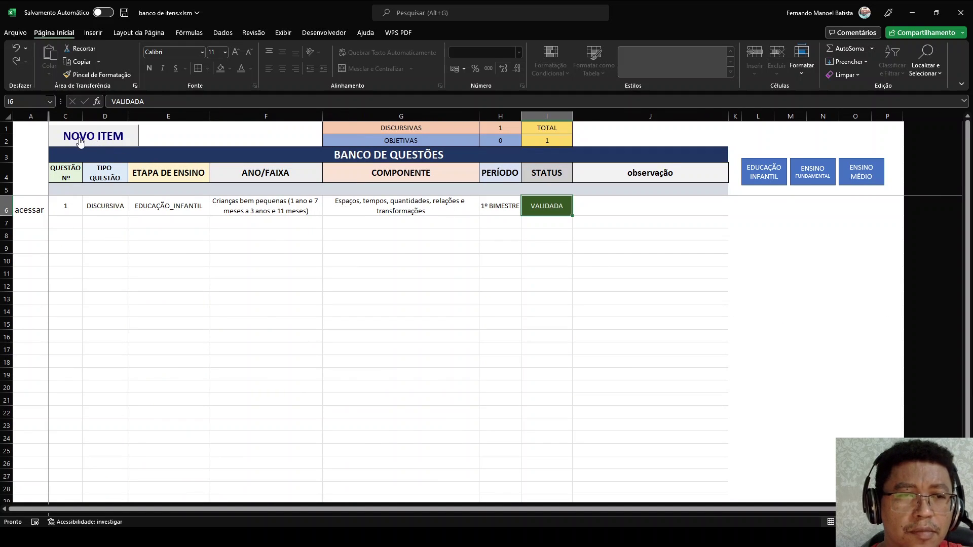
Create a new item with Etapa de Ensino ENSINO_FUNDAMENTAL and Ano/Faixa 3º ANO
{"action": "left_click", "coordinate": [86, 141]}
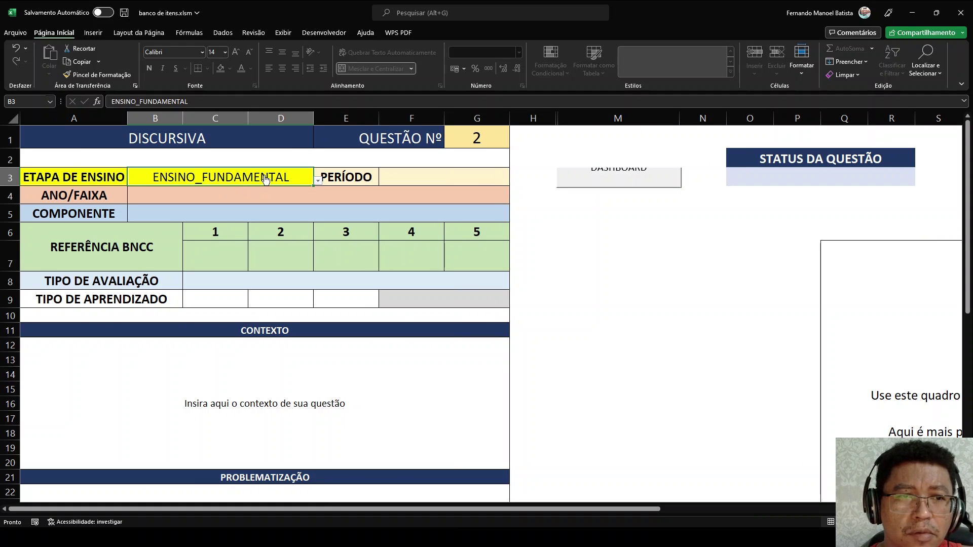
{"action": "left_click", "coordinate": [339, 202]}
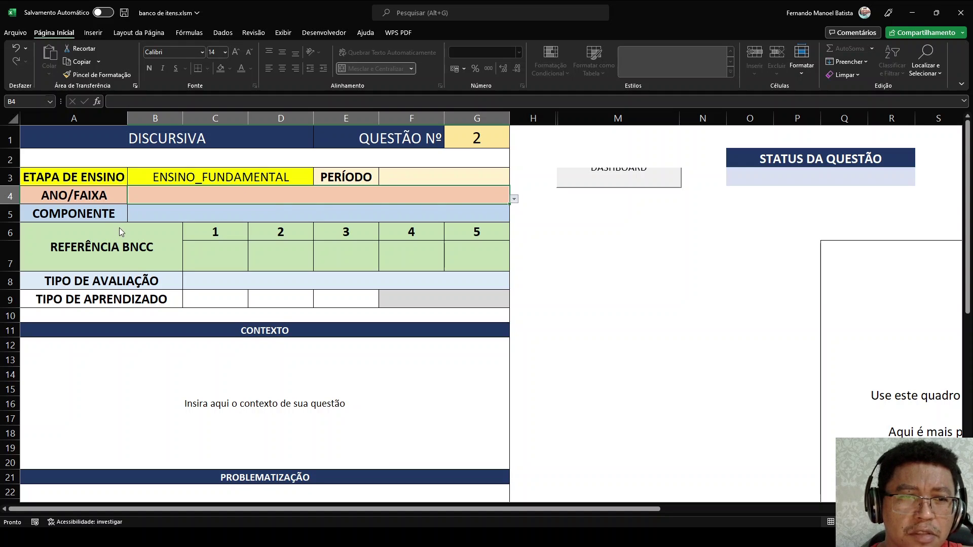
{"action": "type", "text": "3º ANO"}
{"action": "key", "text": "Return"}
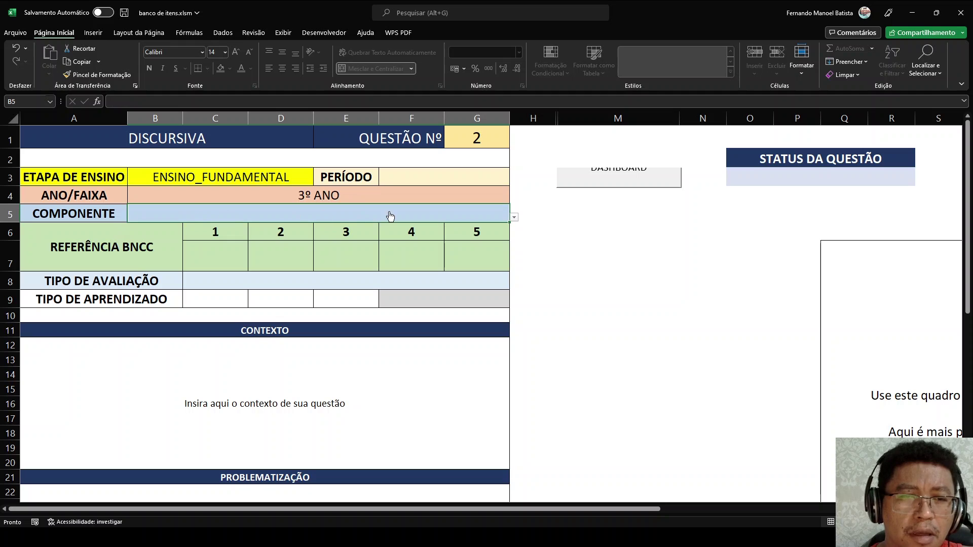
Set question 2's Componente to Geografia and its Período to 2º BIMESTRE
{"action": "left_click", "coordinate": [515, 218]}
{"action": "left_click", "coordinate": [503, 180]}
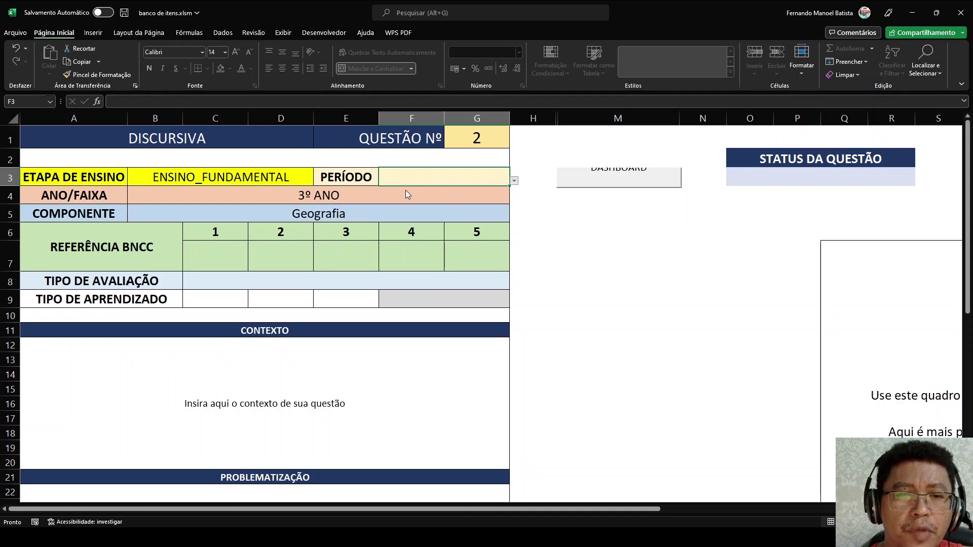
{"action": "left_click", "coordinate": [378, 200]}
Fill the first two Referência BNCC cells of question 2 with (EF15AR02) and (EF15AR03)
{"action": "left_click", "coordinate": [233, 257]}
{"action": "left_click", "coordinate": [252, 266]}
{"action": "left_click", "coordinate": [193, 291]}
{"action": "left_click", "coordinate": [306, 260]}
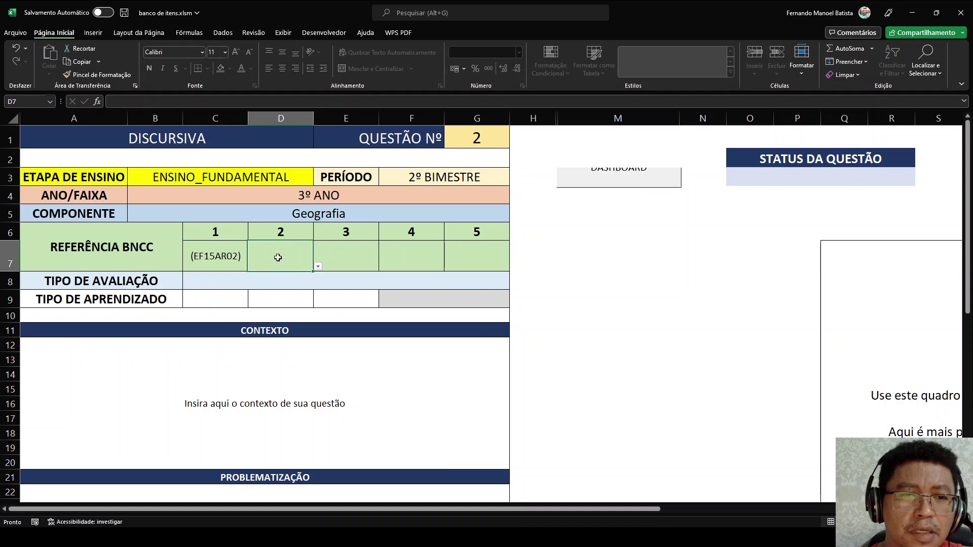
{"action": "left_click", "coordinate": [275, 294]}
Set question 2's Tipo de Avaliação to "Avaliação formativa" and its first Tipo de Aprendizado to Auditivo
{"action": "left_click", "coordinate": [504, 285]}
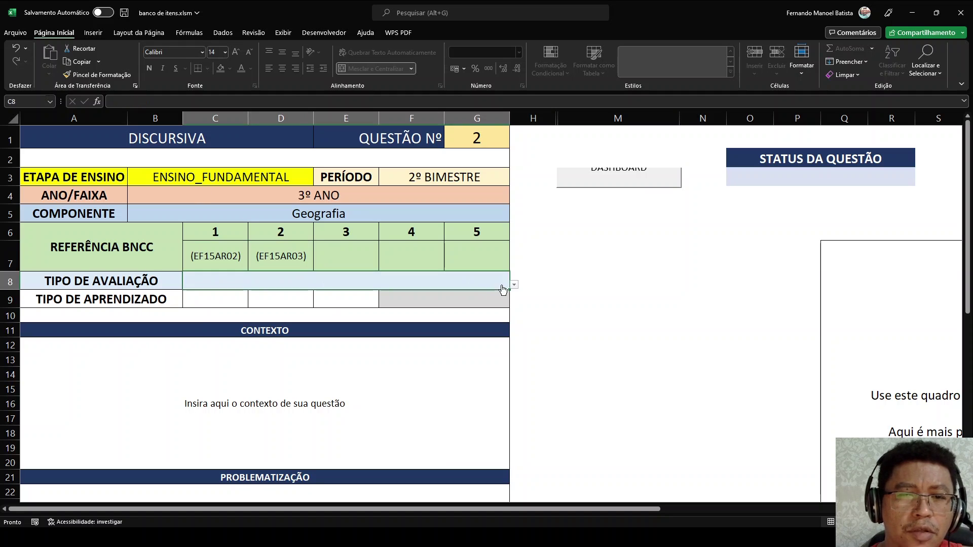
{"action": "left_click", "coordinate": [307, 304]}
{"action": "left_click", "coordinate": [244, 303]}
{"action": "left_click", "coordinate": [201, 324]}
{"action": "left_click", "coordinate": [247, 357]}
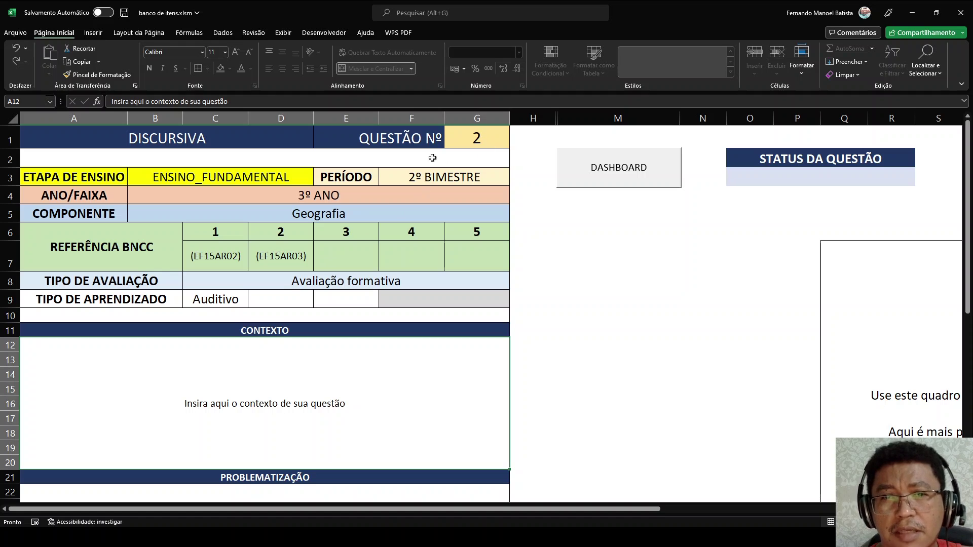
Set question 2's Status da Questão to PENDENTE and look over the rest of its form
{"action": "left_click", "coordinate": [235, 160]}
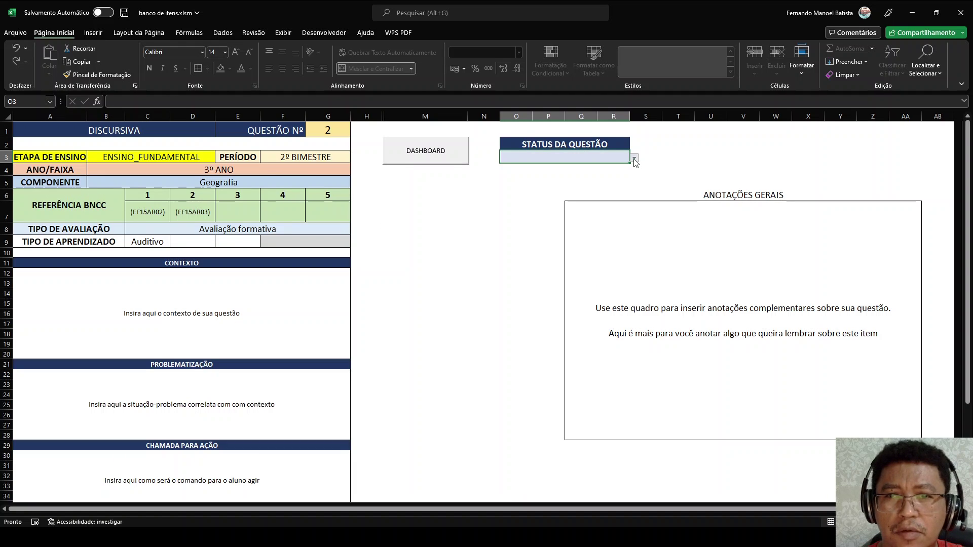
{"action": "scroll", "coordinate": [243, 254], "scroll_direction": "down", "scroll_amount": 2}
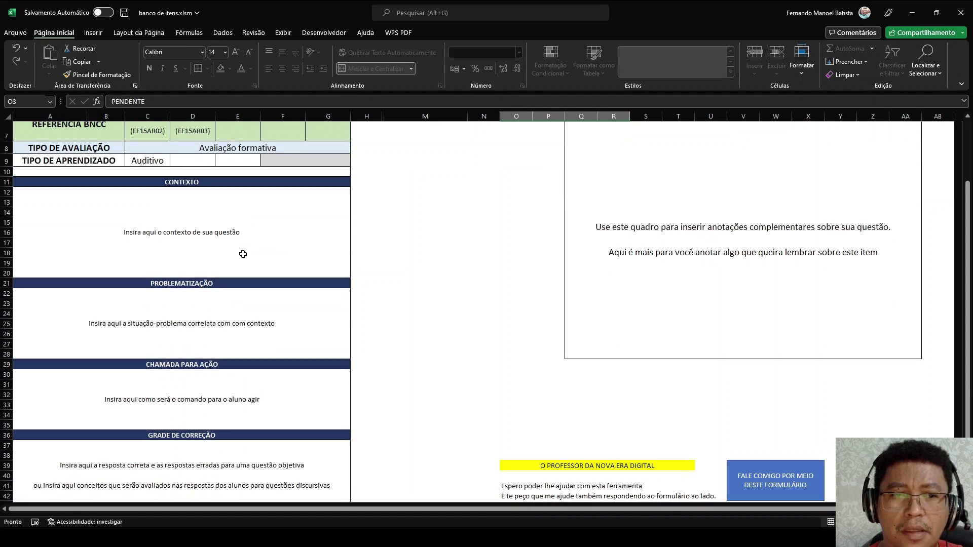
{"action": "scroll", "coordinate": [242, 254], "scroll_direction": "down", "scroll_amount": 2}
{"action": "scroll", "coordinate": [264, 251], "scroll_direction": "up", "scroll_amount": 5}
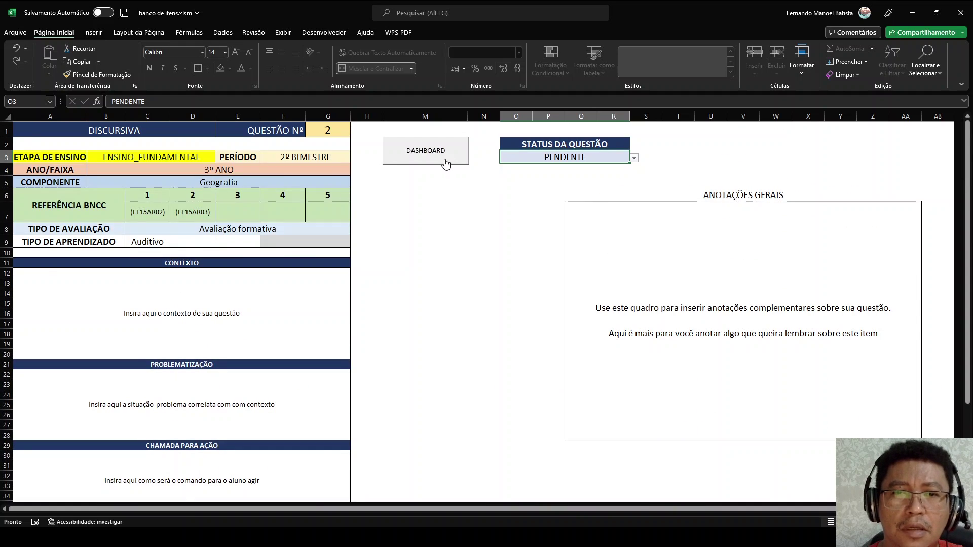
Return to the dashboard and check question 2's row and its acessar link
{"action": "left_click", "coordinate": [425, 148]}
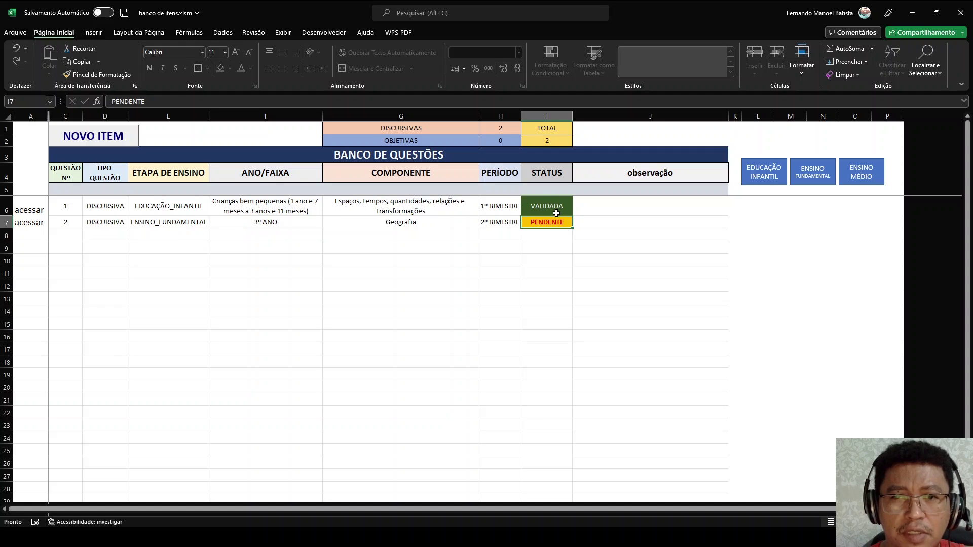
{"action": "scroll", "coordinate": [251, 294], "scroll_direction": "up", "scroll_amount": 2}
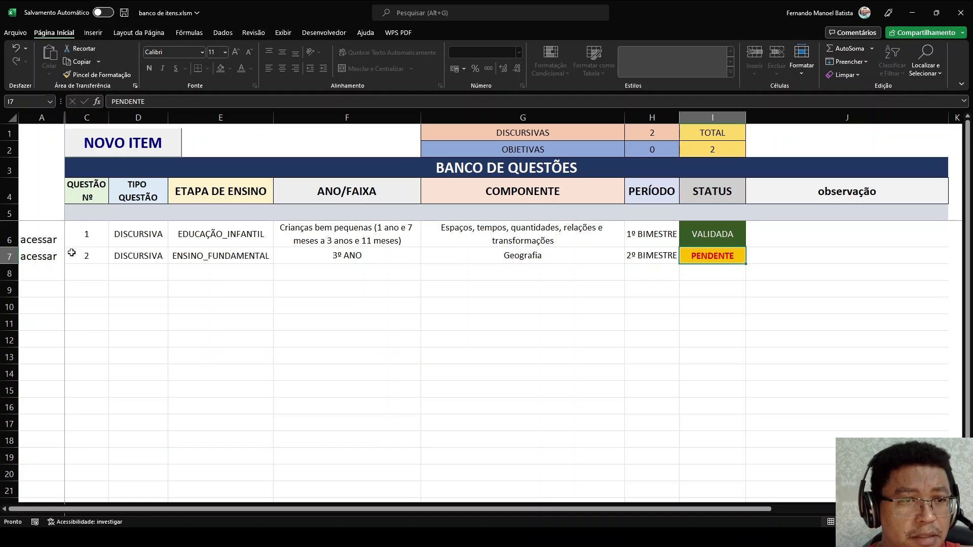
{"action": "left_click", "coordinate": [42, 263]}
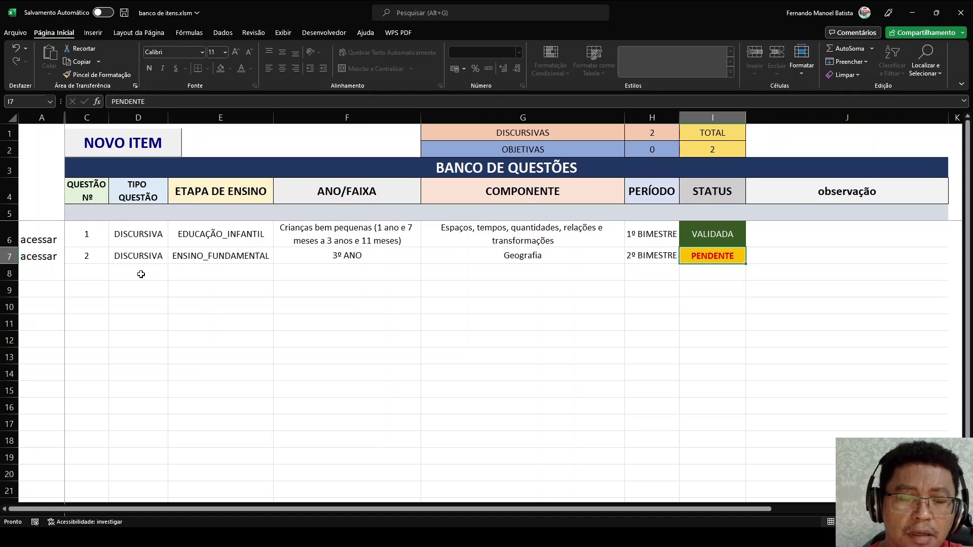
Create another new item and set its question type to OBJETIVA
{"action": "left_click", "coordinate": [130, 144]}
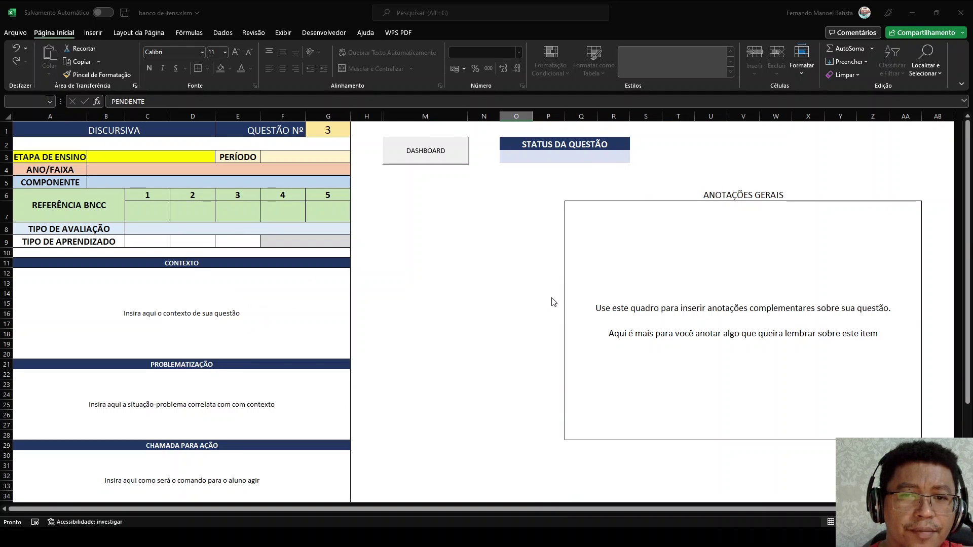
{"action": "left_click", "coordinate": [148, 131]}
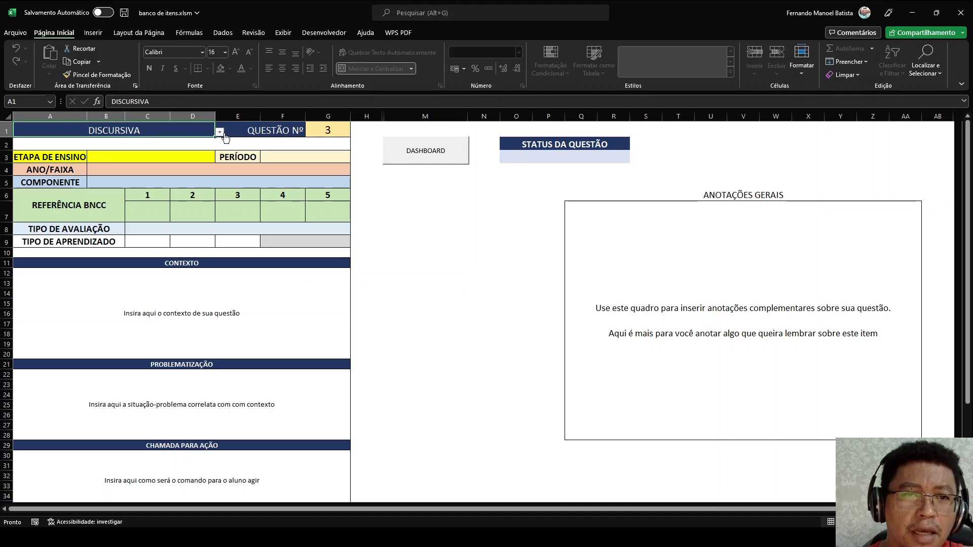
{"action": "left_click", "coordinate": [60, 148]}
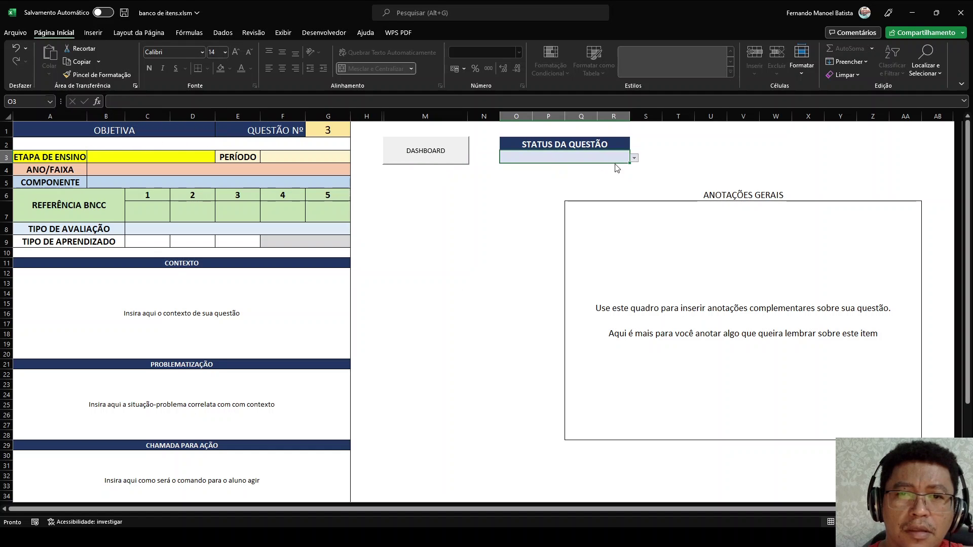
Set question 3's Status da Questão to PENDENTE, then check its question type and unfilled fields on the dashboard
{"action": "left_click", "coordinate": [550, 178]}
{"action": "left_click", "coordinate": [426, 153]}
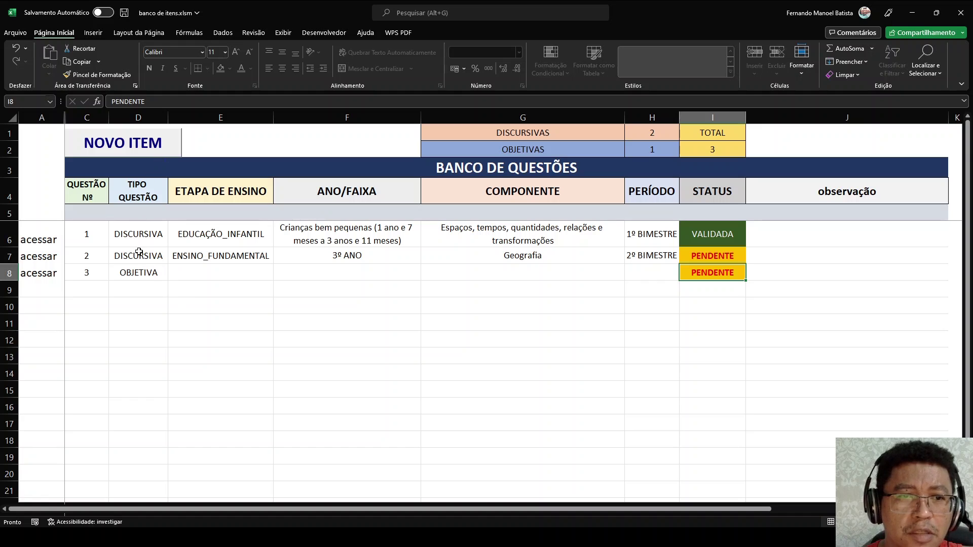
{"action": "left_click", "coordinate": [136, 269]}
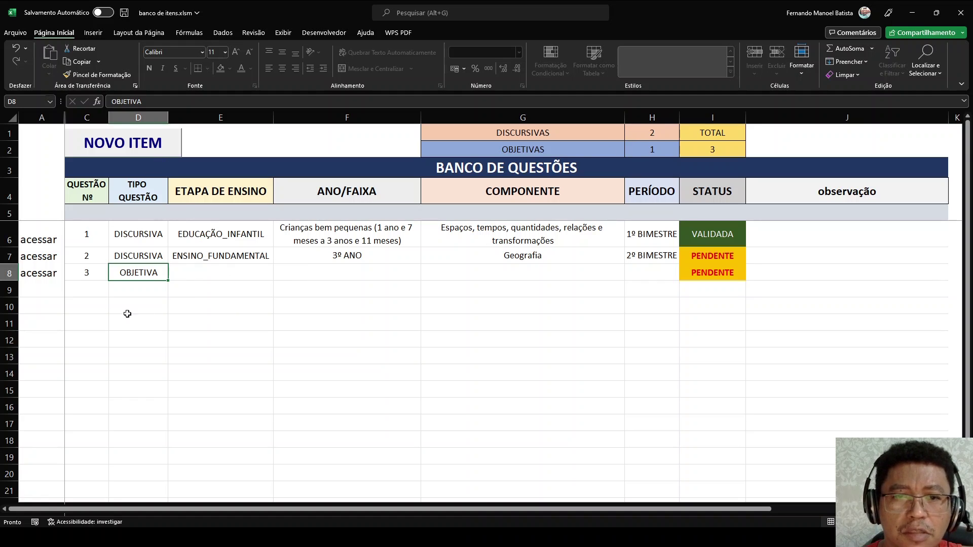
{"action": "left_click_drag", "start_coordinate": [199, 272], "coordinate": [639, 272]}
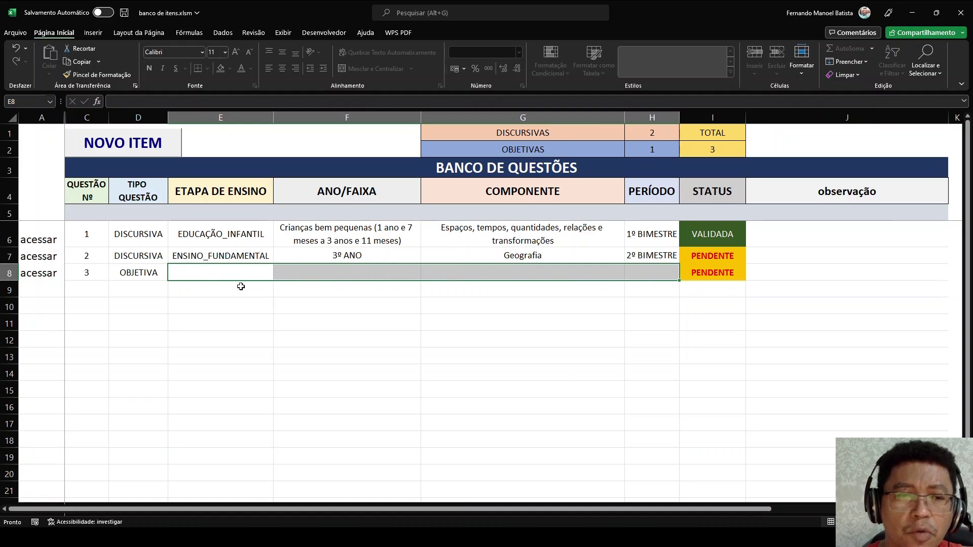
Open question 3 through its acessar link, review the header fields still to fill in, and return to the dashboard
{"action": "left_click", "coordinate": [45, 278]}
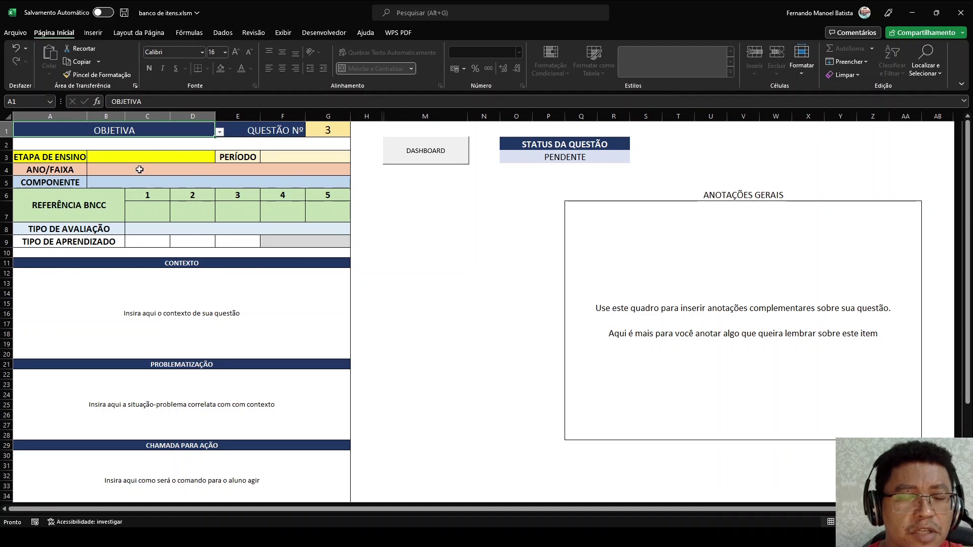
{"action": "mouse_move", "coordinate": [121, 144]}
{"action": "left_mouse_down"}
{"action": "mouse_move", "coordinate": [259, 152]}
{"action": "mouse_move", "coordinate": [278, 183]}
{"action": "left_mouse_up"}
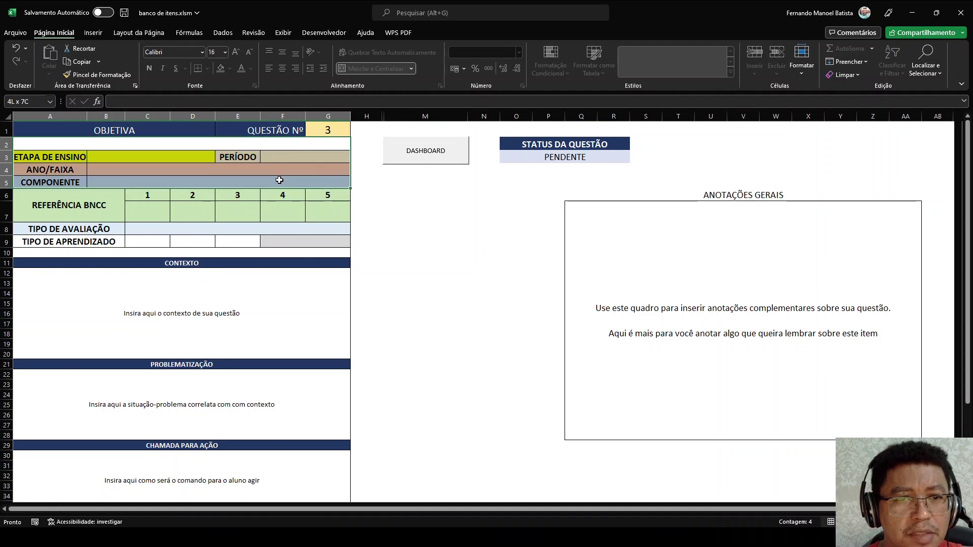
{"action": "left_click", "coordinate": [421, 152]}
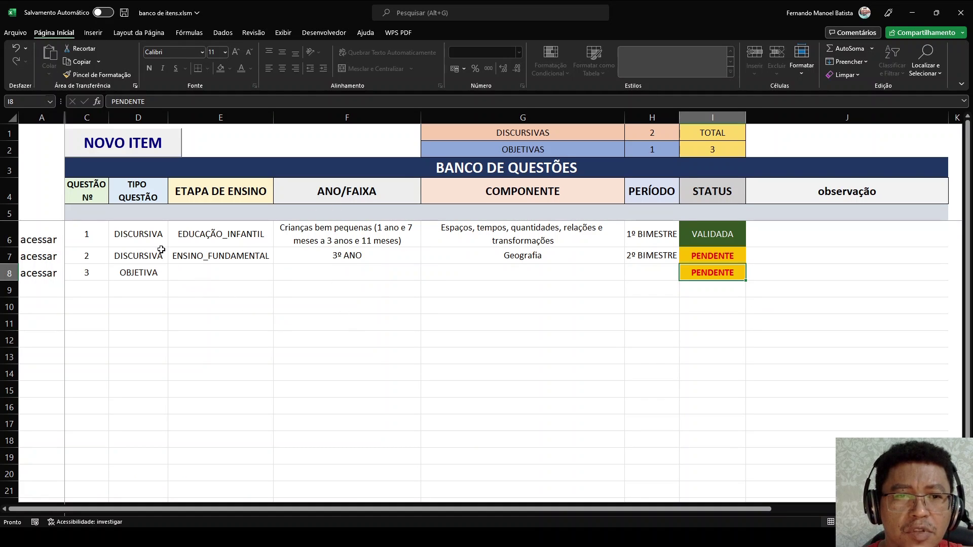
{"action": "scroll", "coordinate": [518, 260], "scroll_direction": "down", "scroll_amount": 2}
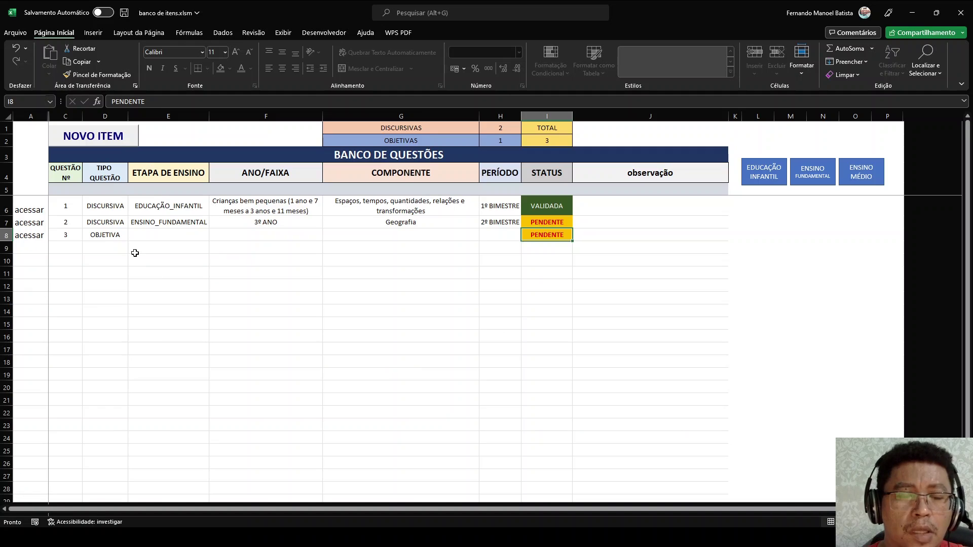